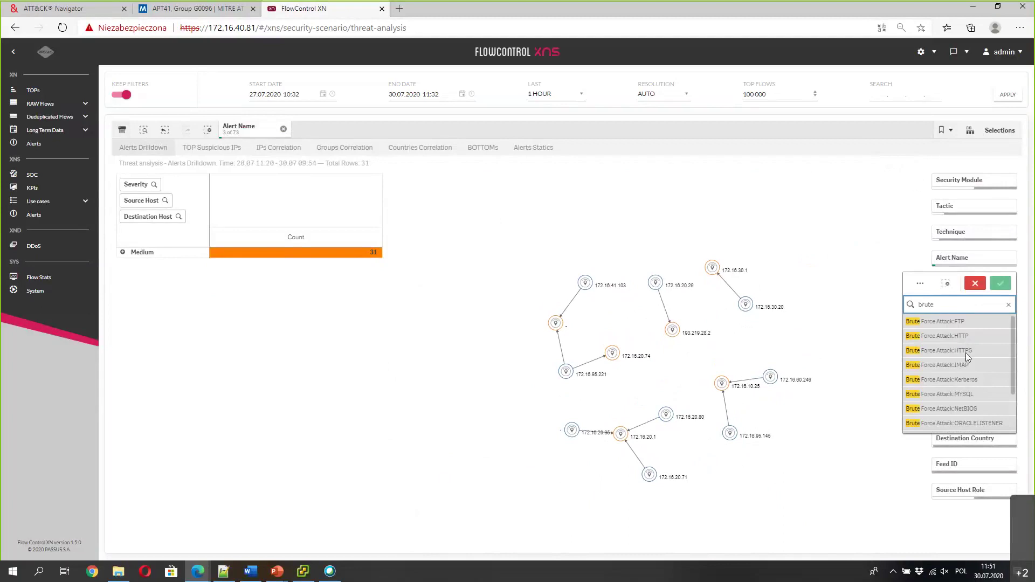
Step: Add Brute Force Attack:RDP to the Alert Name filter and apply the selection
click(936, 323)
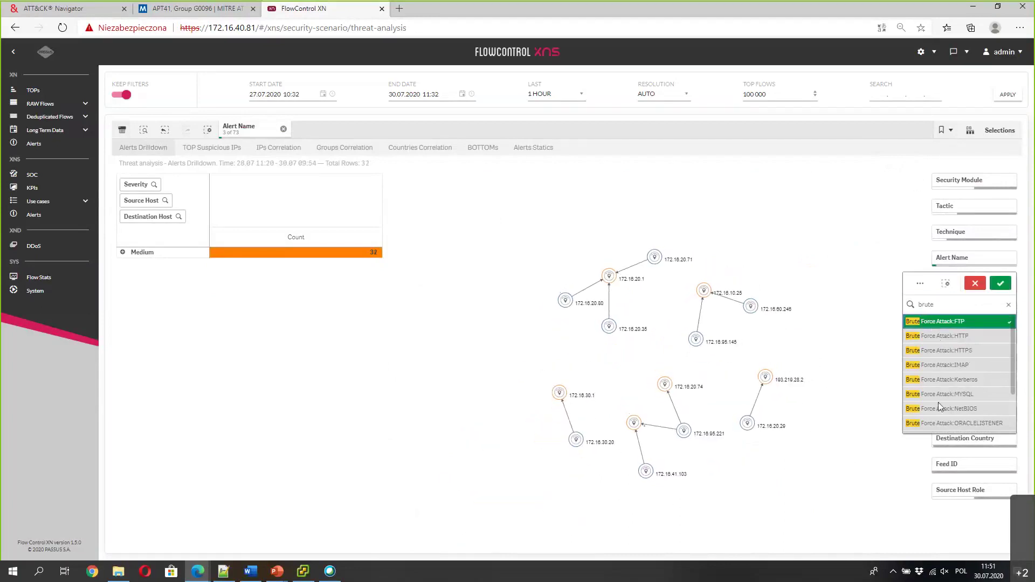
click(954, 322)
scroll(981, 389, down, 1)
click(965, 393)
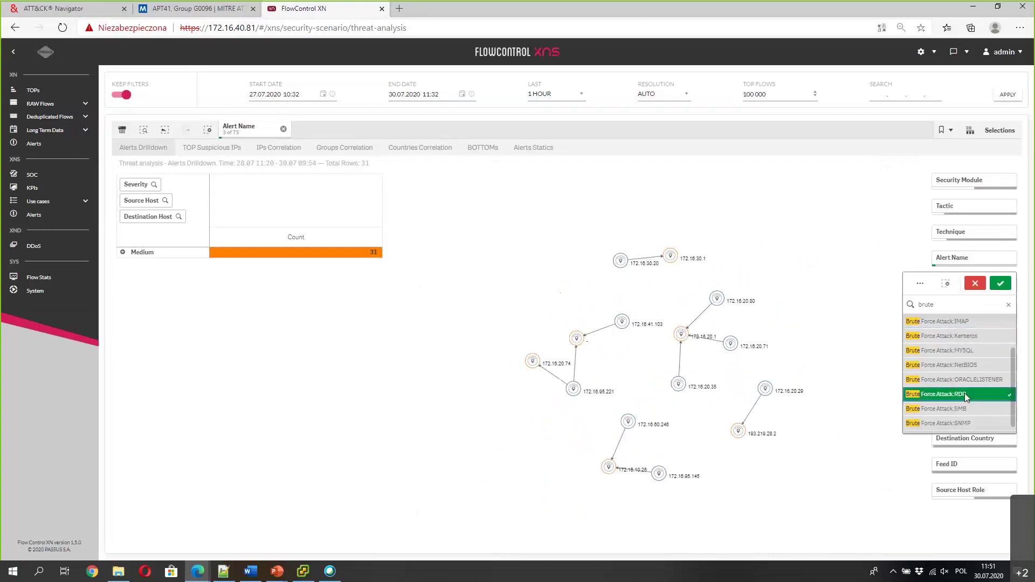
click(999, 289)
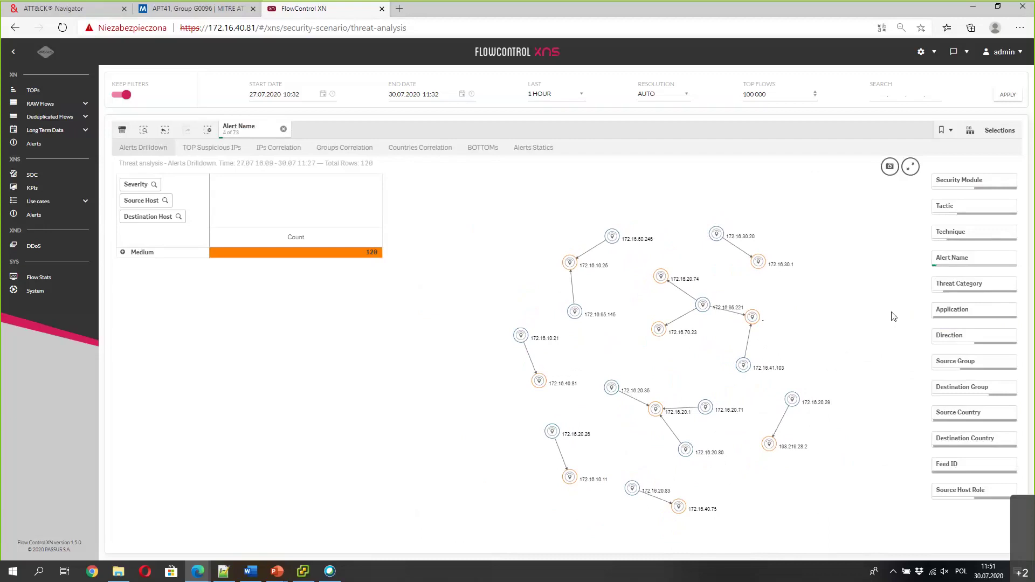
Step: Replace the Alert Name filter with an Application filter for RDP and list the related alert names
click(283, 129)
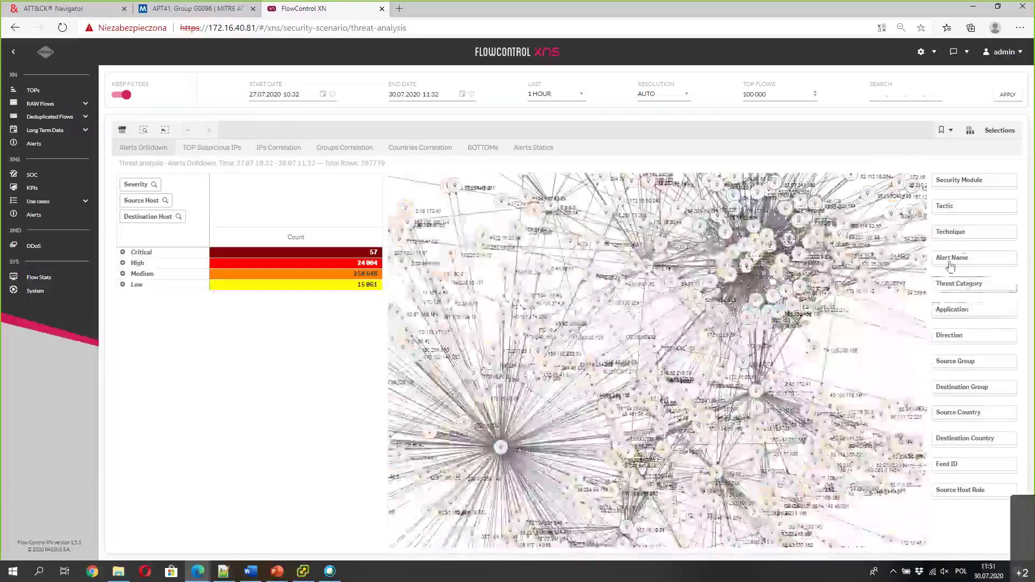
click(962, 313)
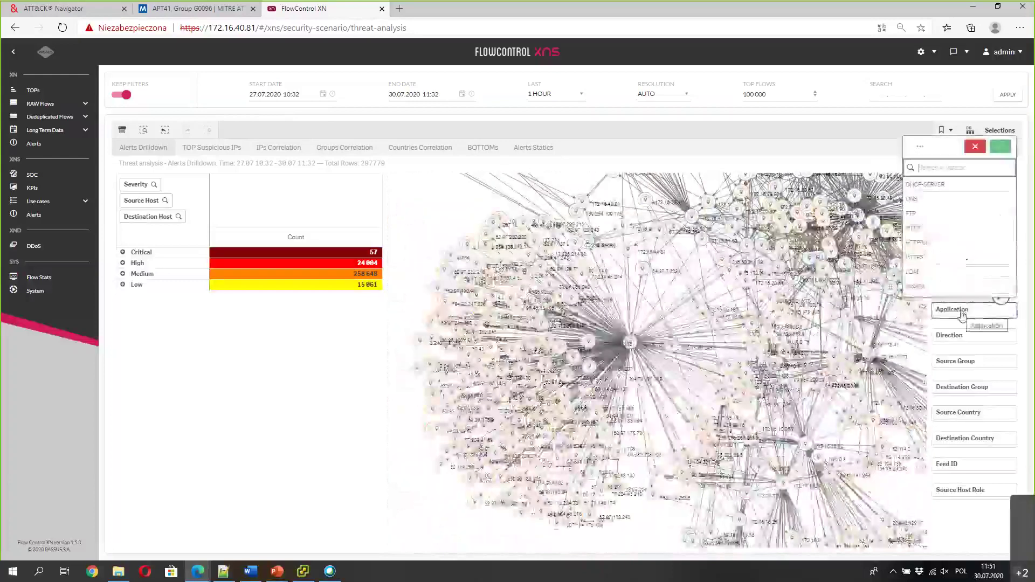
text(rdp)
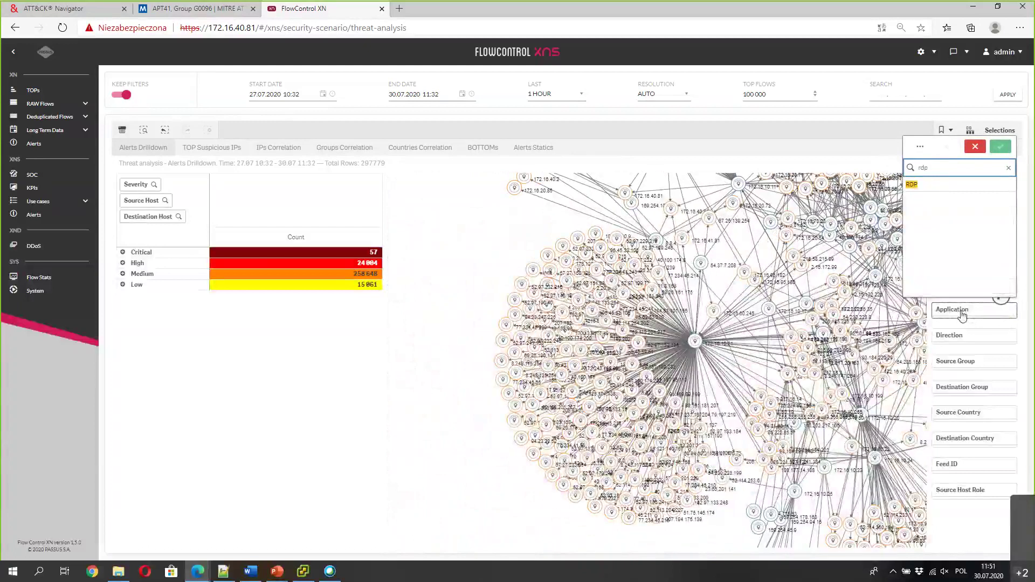
key(Return)
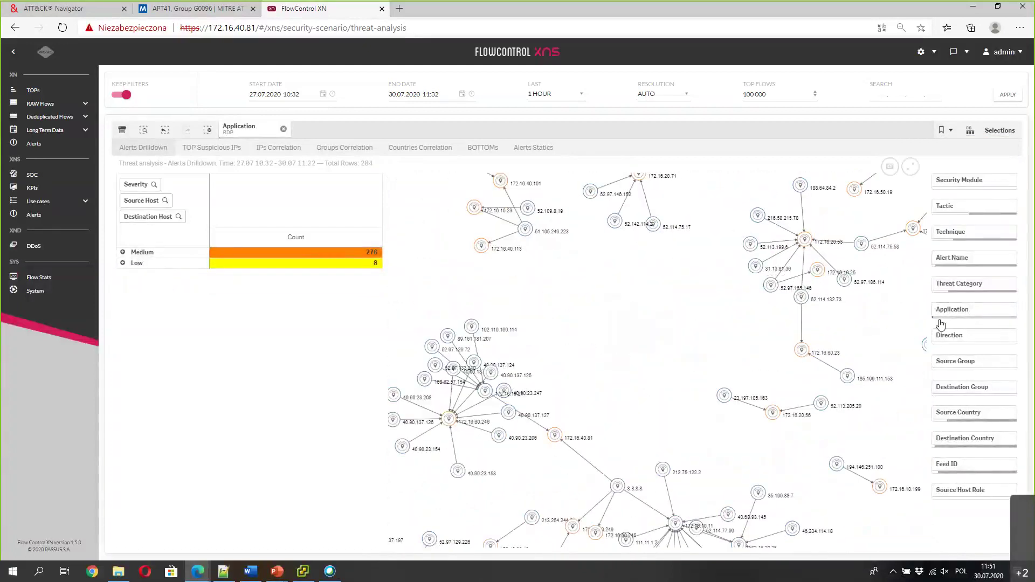
click(965, 259)
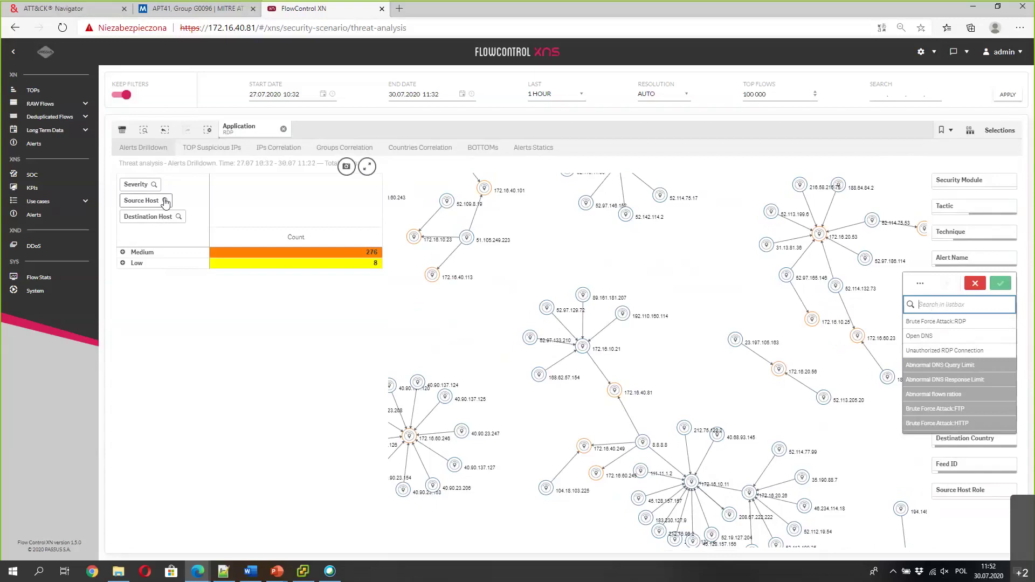
Step: Replace the Application filter with source host 172.16.70.22 and check the alert names linked to that host
click(283, 129)
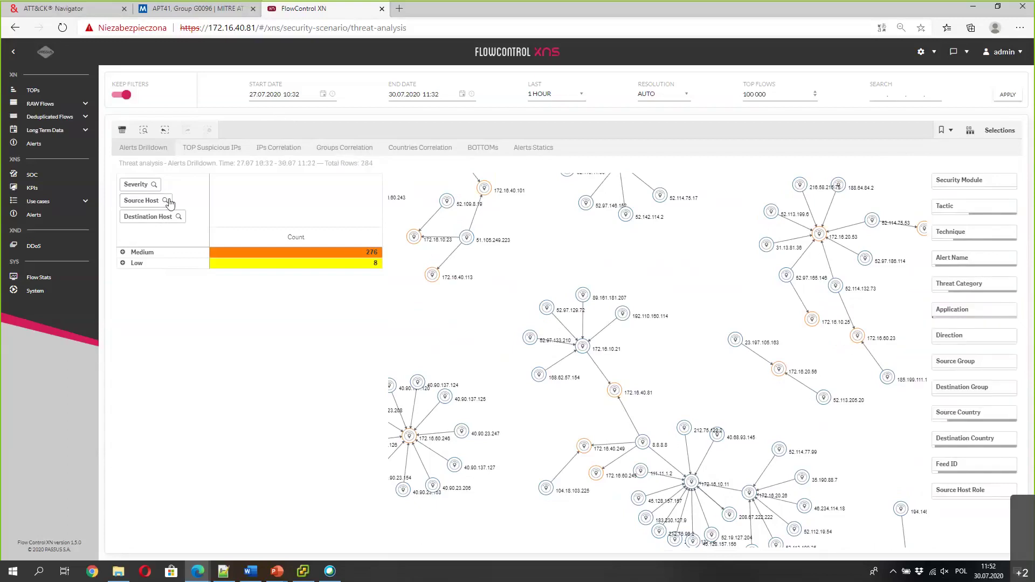
click(166, 201)
text(172)
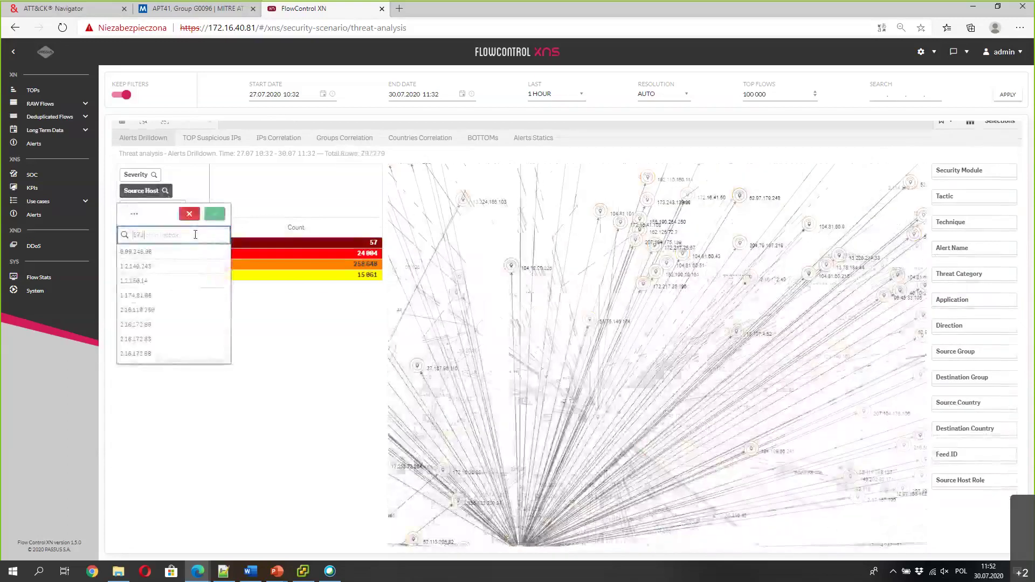
text(.16)
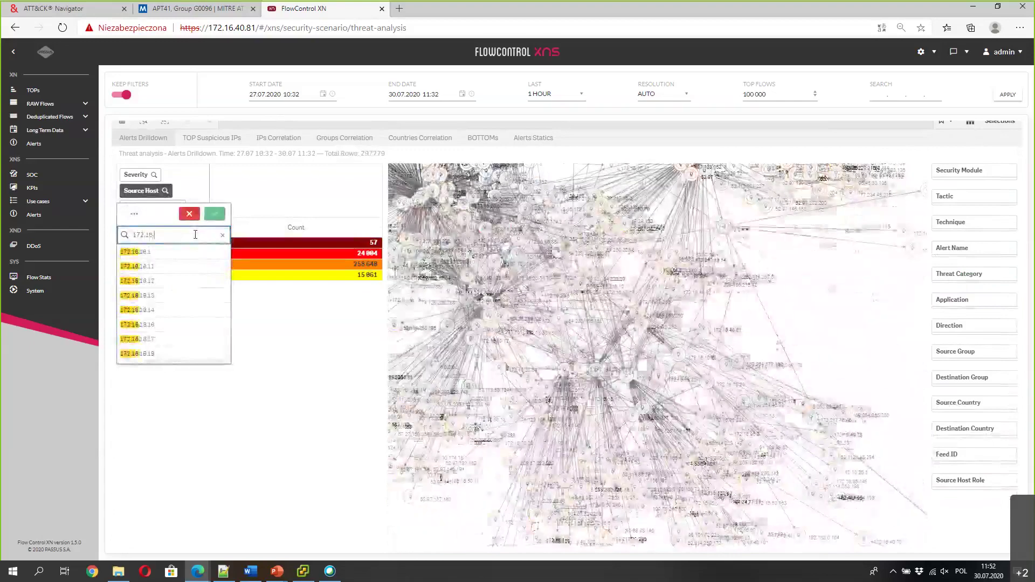
text(.70.22)
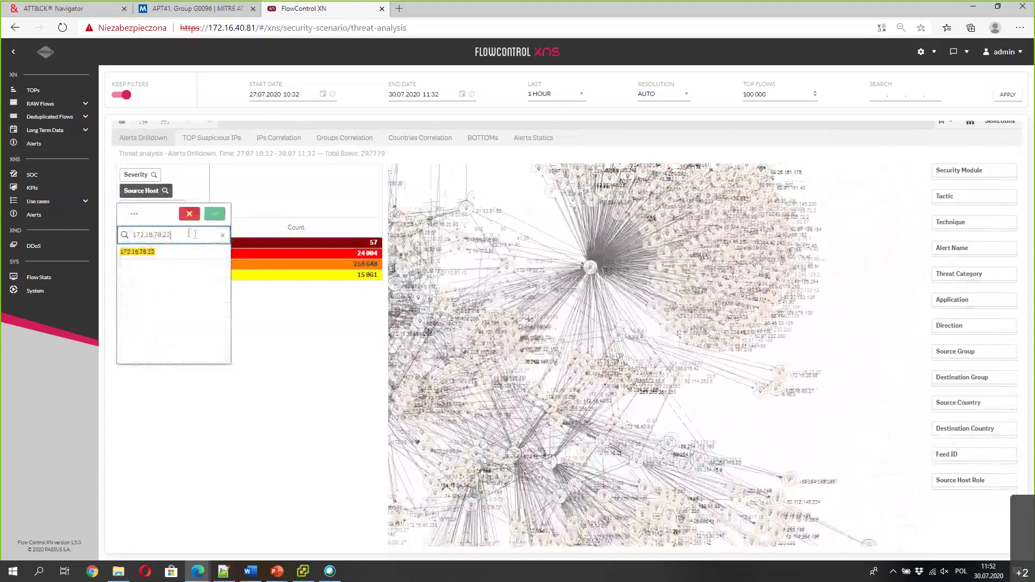
click(139, 252)
click(214, 215)
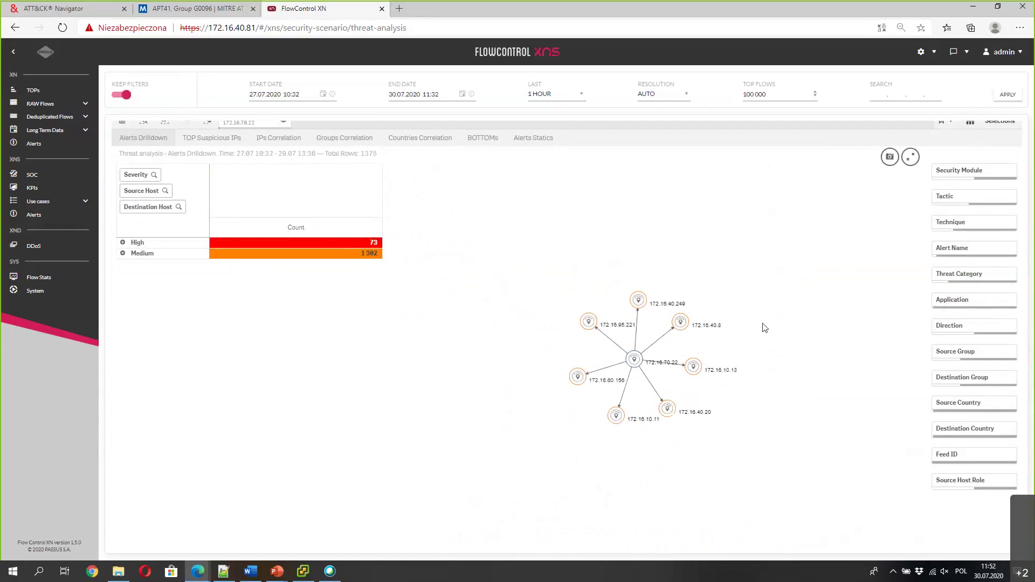
click(964, 249)
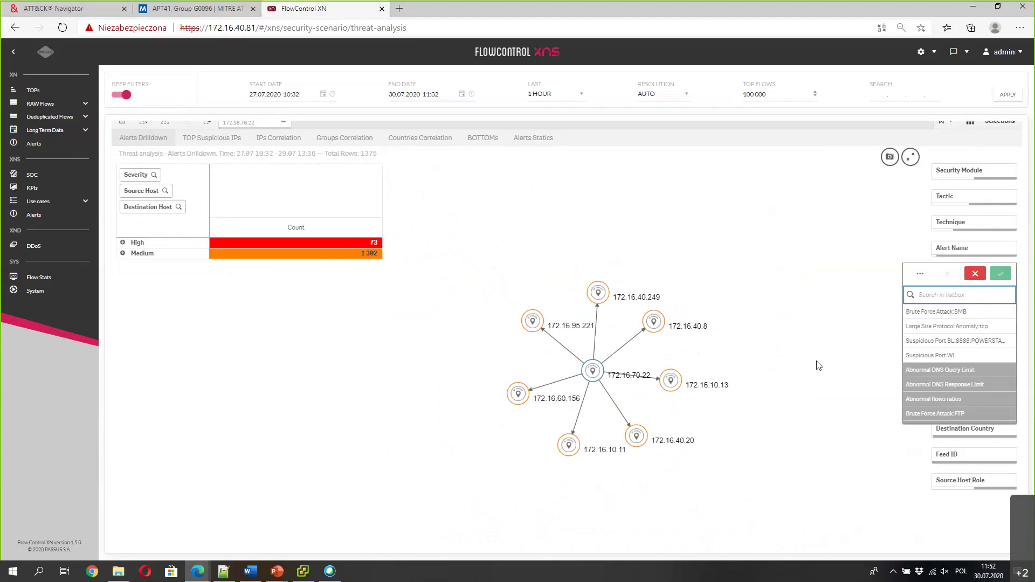
click(824, 106)
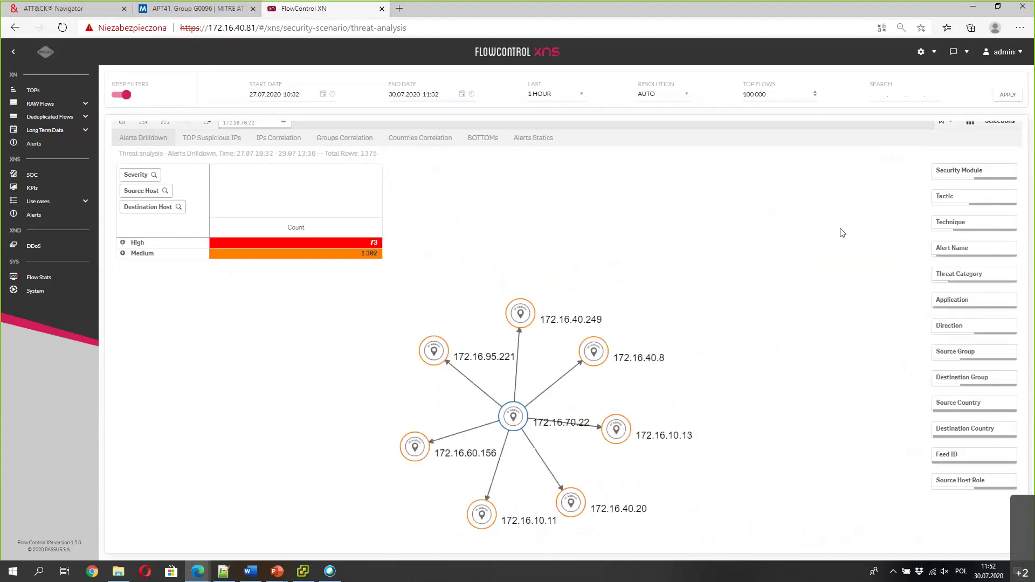
Step: Open the Security settings and look through the threat detection rules
click(927, 52)
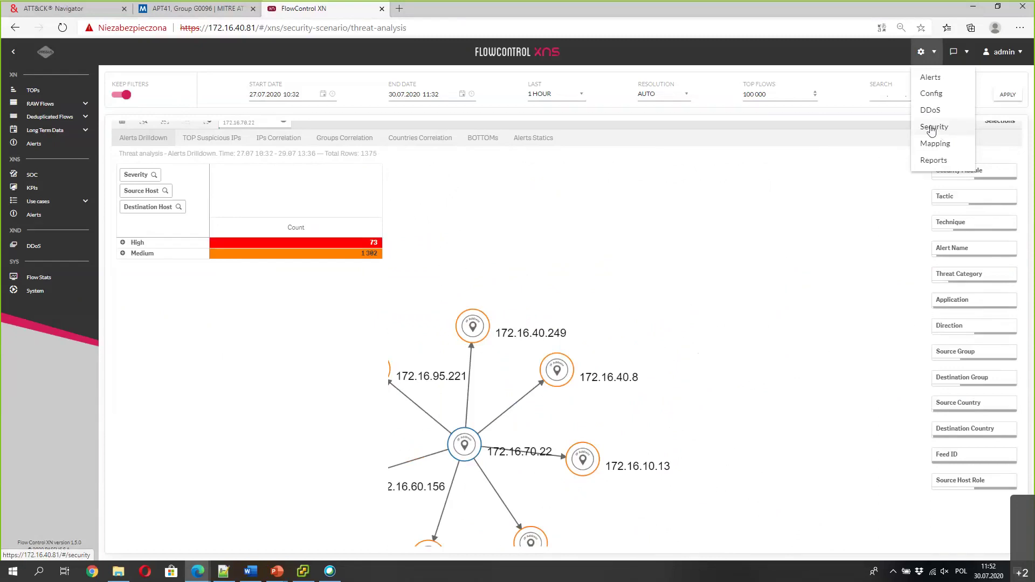
click(933, 131)
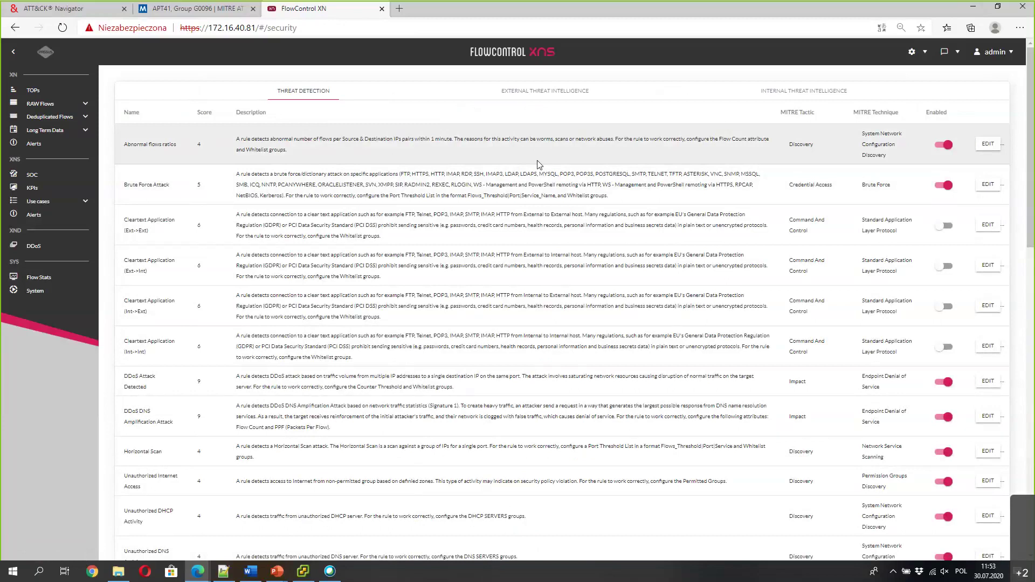
scroll(638, 284, down, 10)
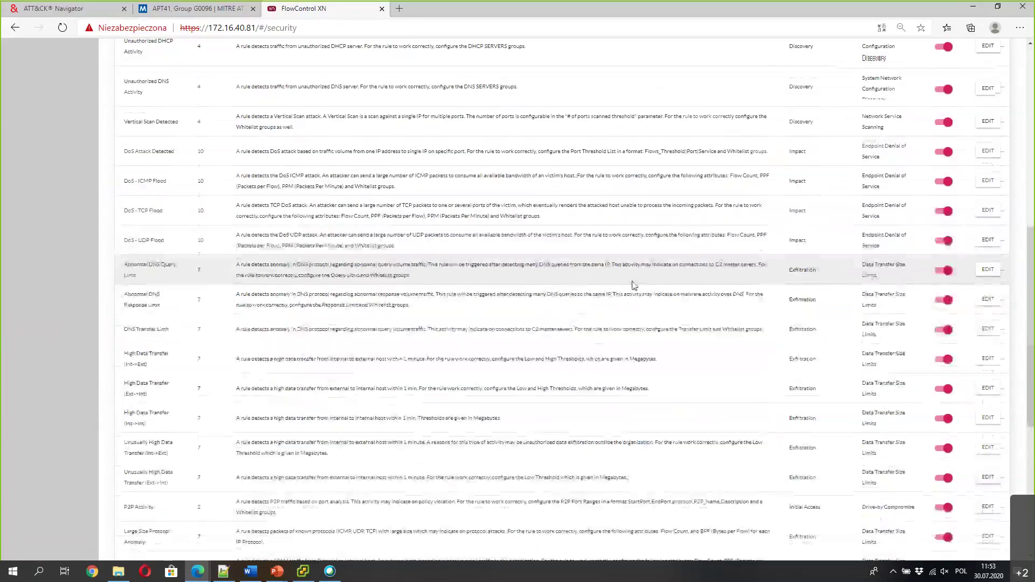
scroll(624, 282, up, 7)
scroll(221, 140, up, 4)
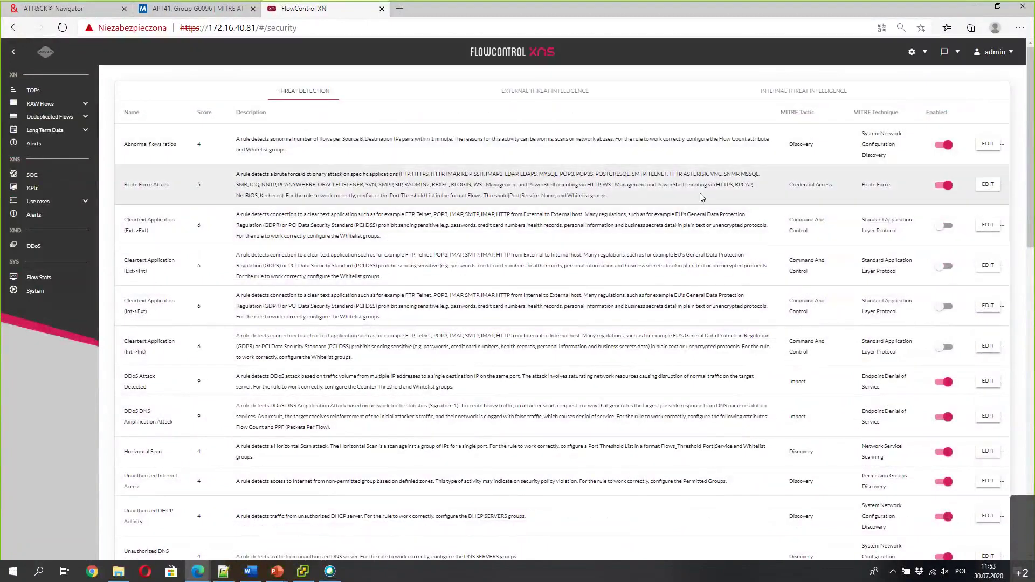
Step: Examine the Brute Force Attack rule's port threshold list, including the IMAP and HTTPS entries, and close the configuration without applying changes
click(982, 189)
scroll(568, 328, down, 3)
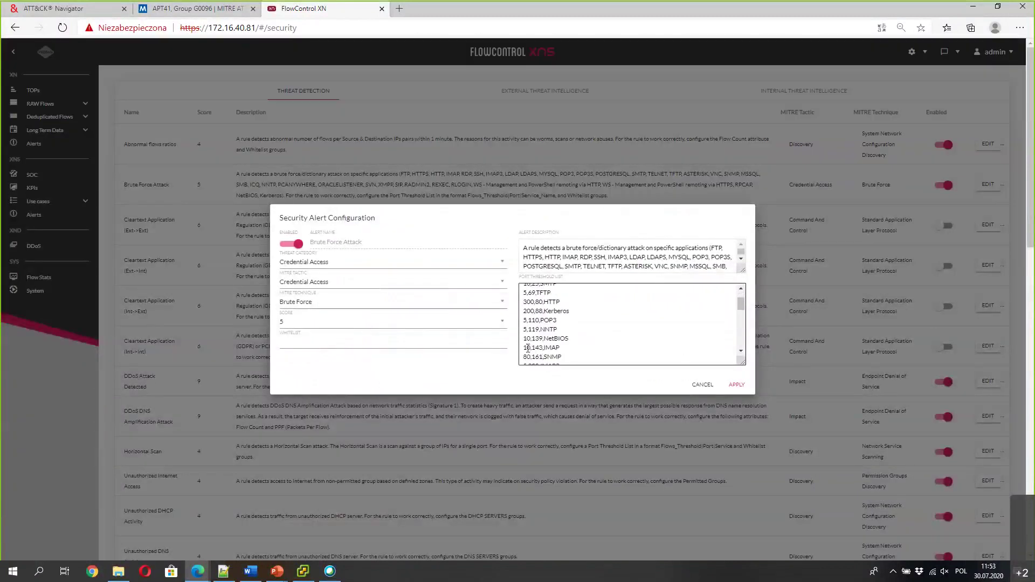
drag(526, 349, 566, 349)
scroll(555, 330, up, 2)
scroll(560, 322, down, 4)
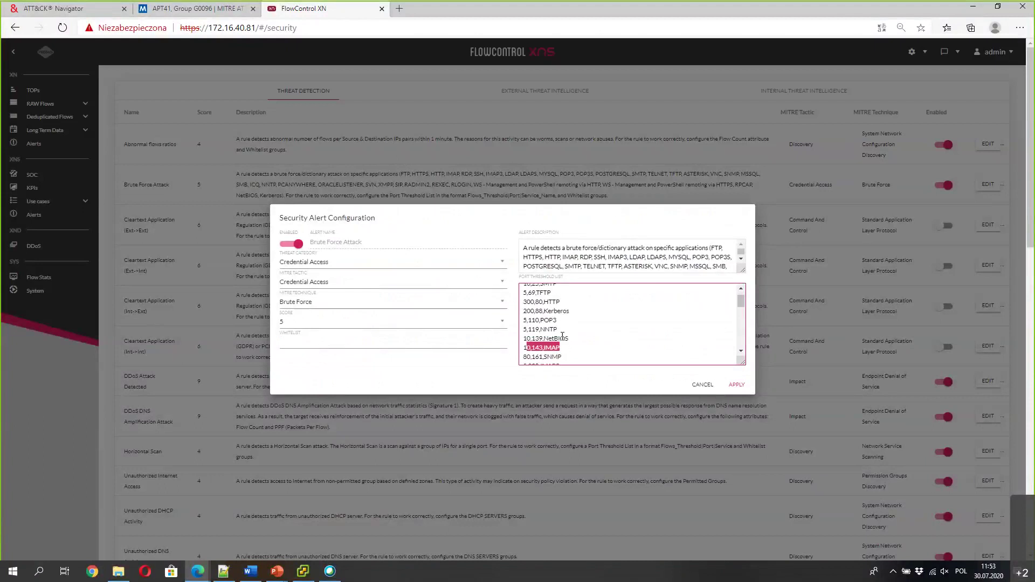
scroll(558, 356, down, 1)
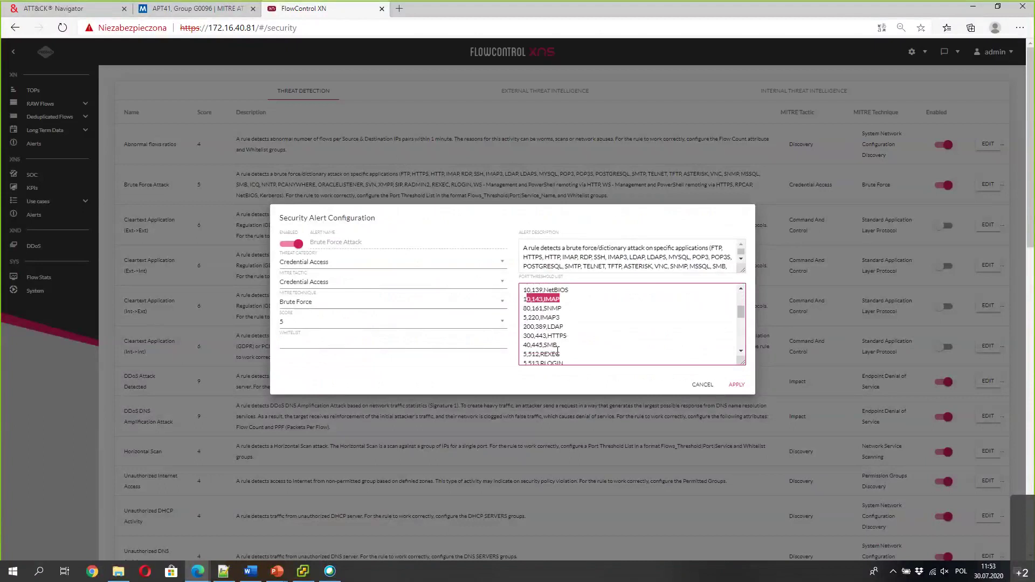
scroll(565, 354, down, 8)
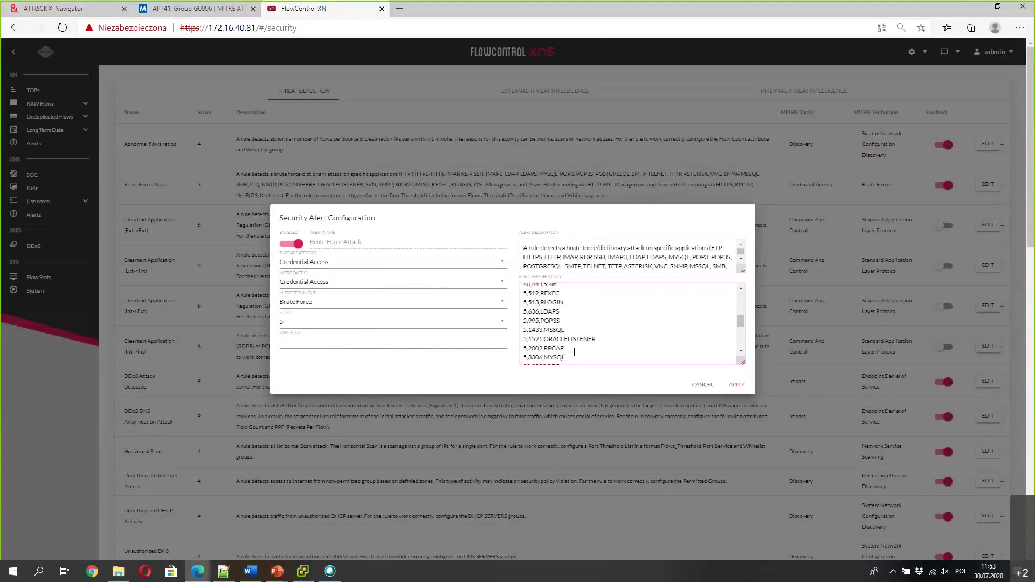
scroll(570, 332, down, 5)
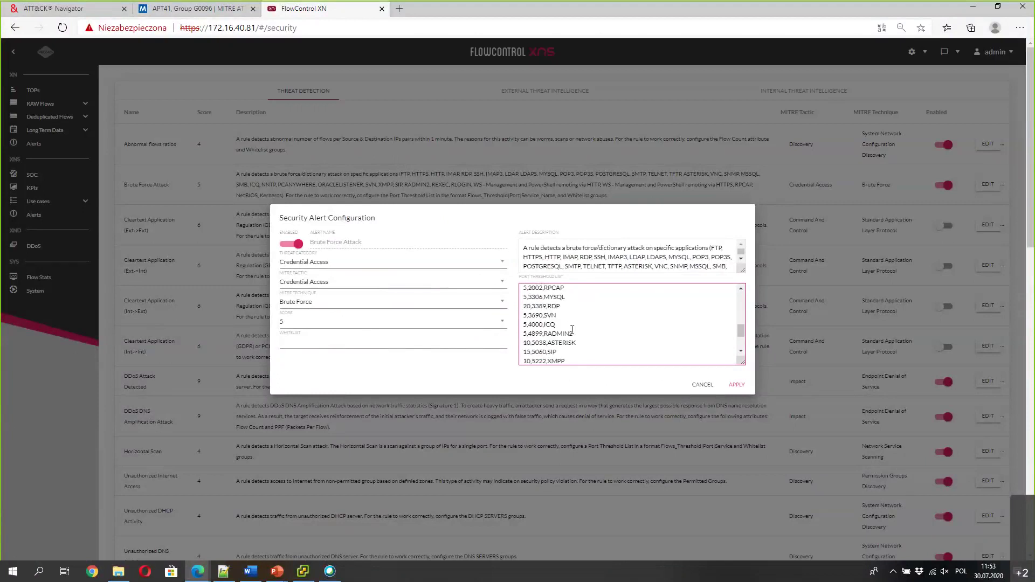
scroll(571, 342, up, 5)
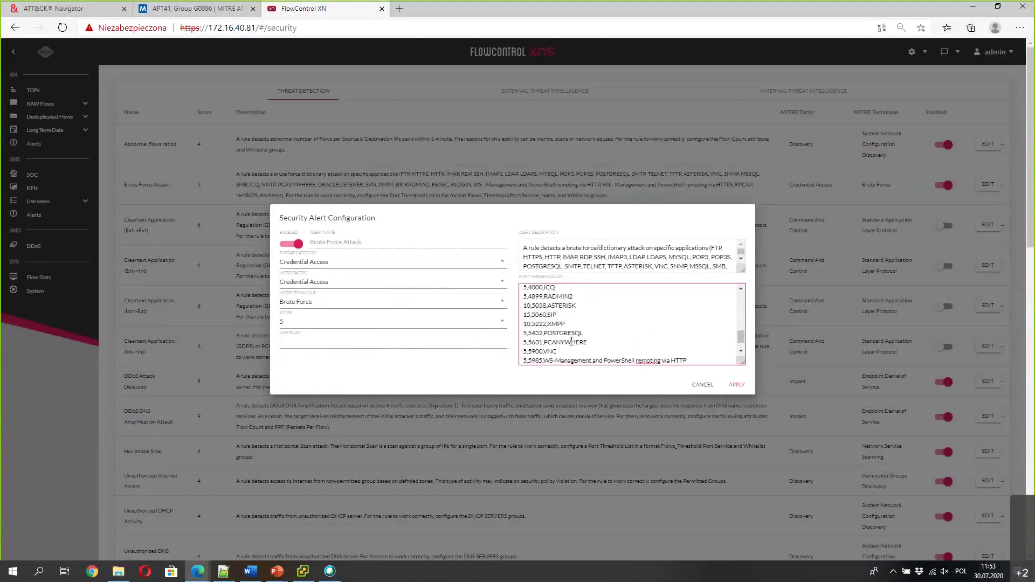
scroll(562, 326, up, 5)
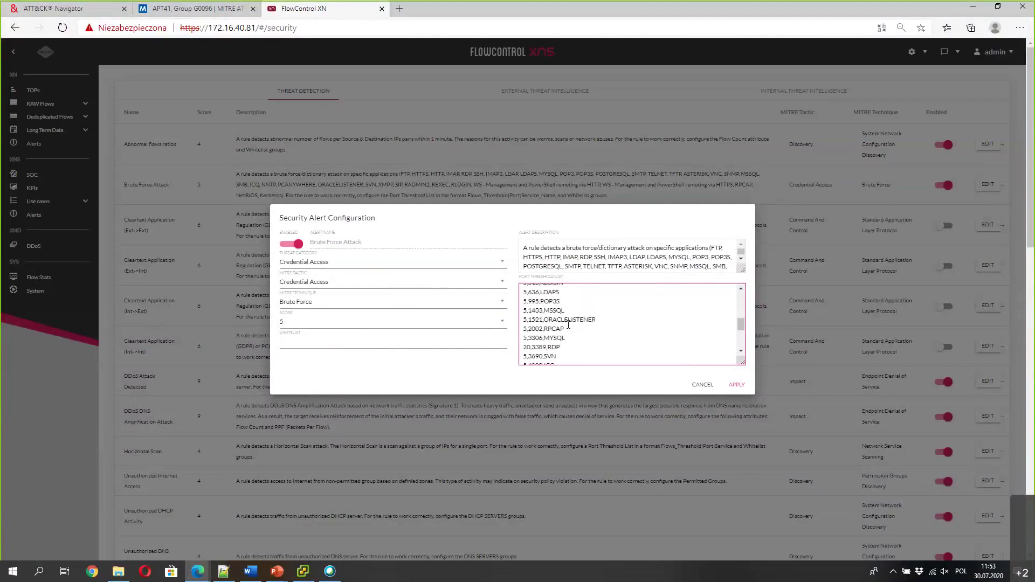
drag(527, 324, 568, 324)
scroll(568, 323, down, 1)
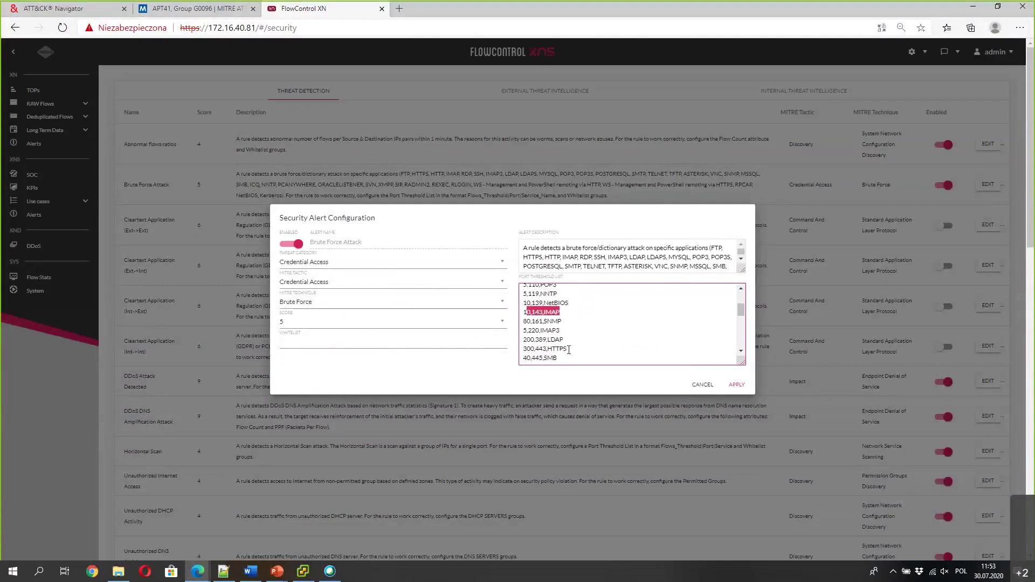
drag(524, 349, 567, 349)
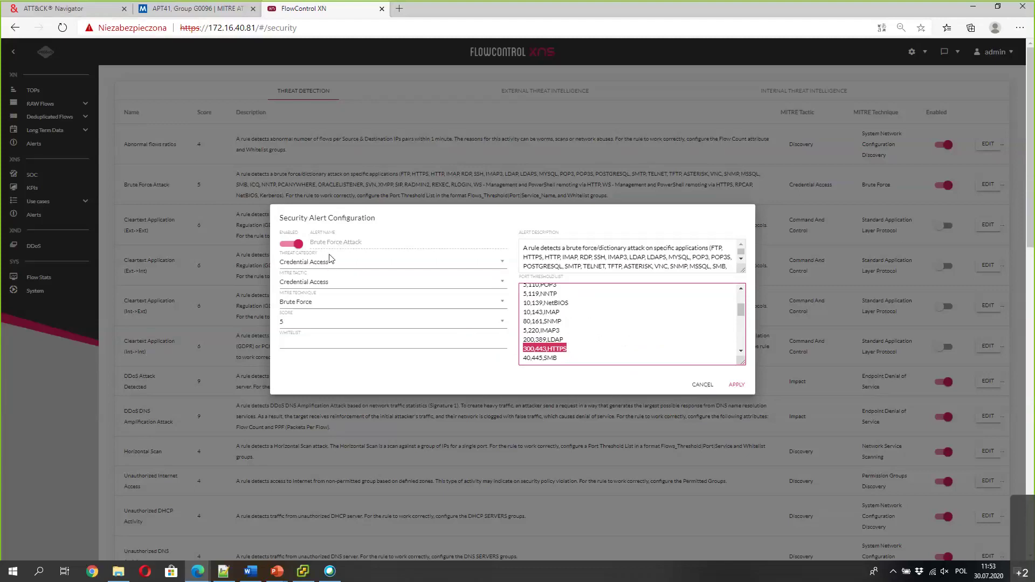
click(701, 386)
Step: Look through the remaining threat detection rules and search the page for "large"
scroll(612, 377, down, 5)
scroll(606, 379, down, 5)
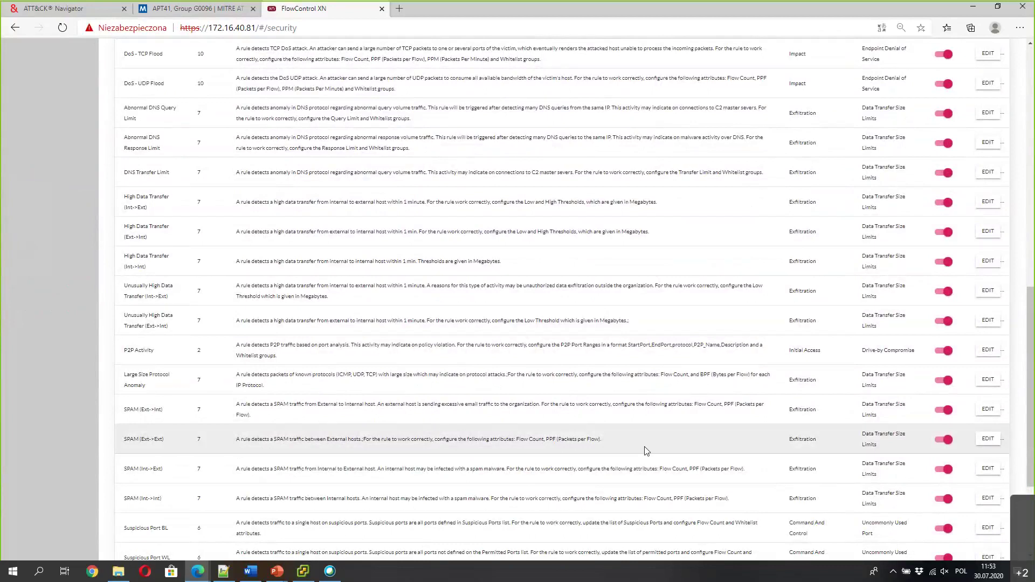
scroll(647, 451, up, 3)
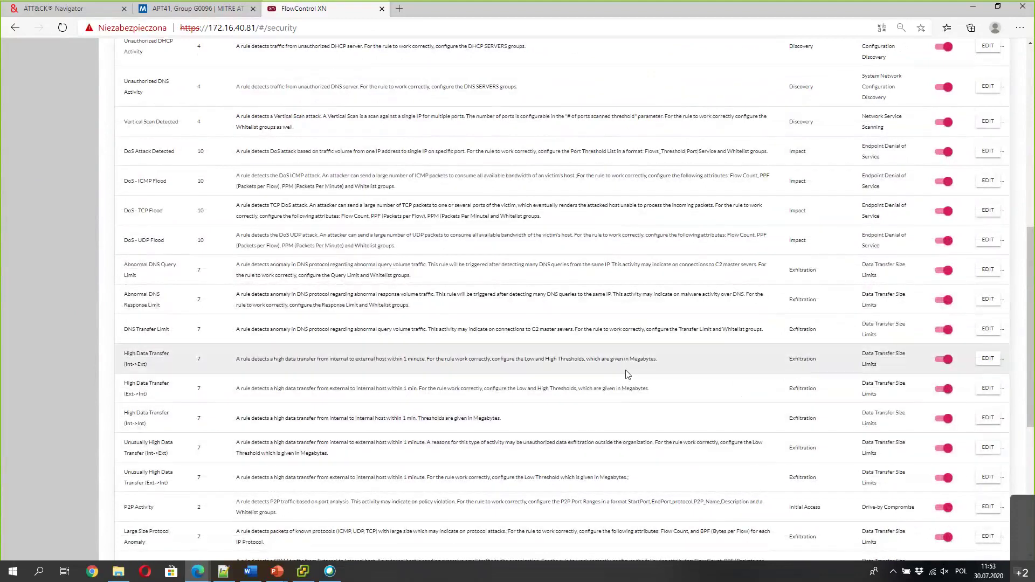
scroll(485, 337, up, 2)
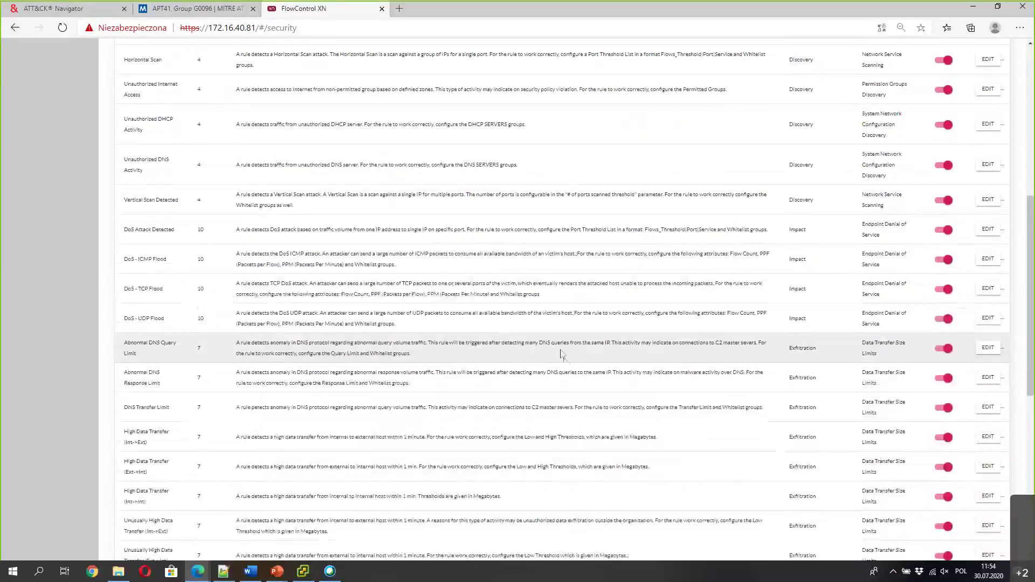
scroll(562, 289, up, 2)
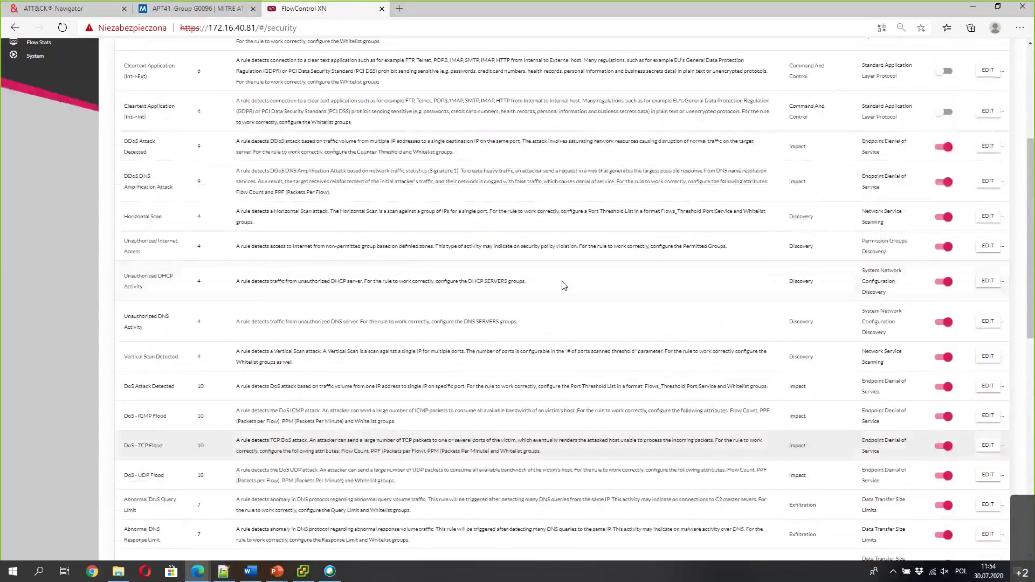
scroll(563, 286, up, 5)
key(ctrl+f)
text(large)
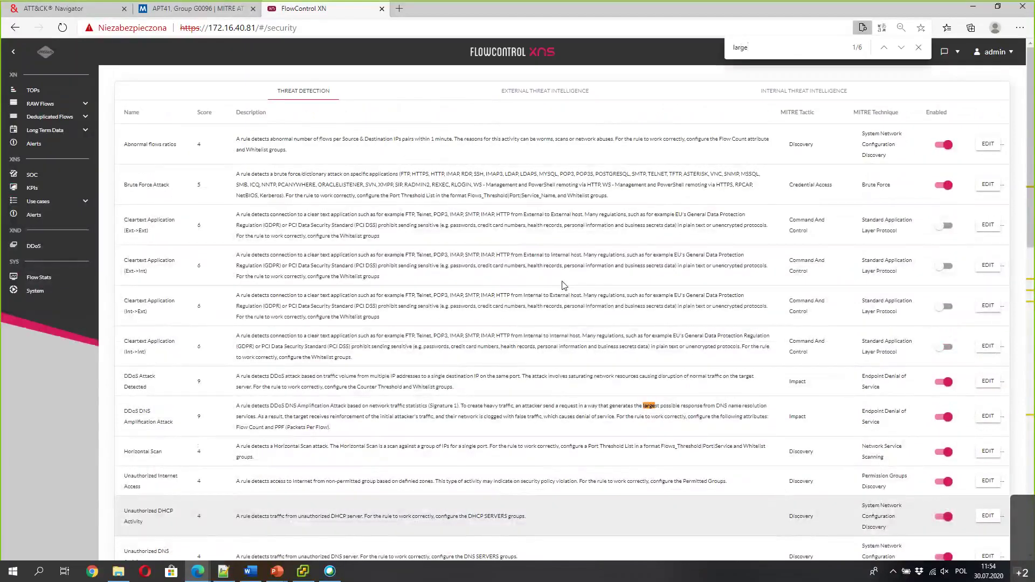
key(Return)
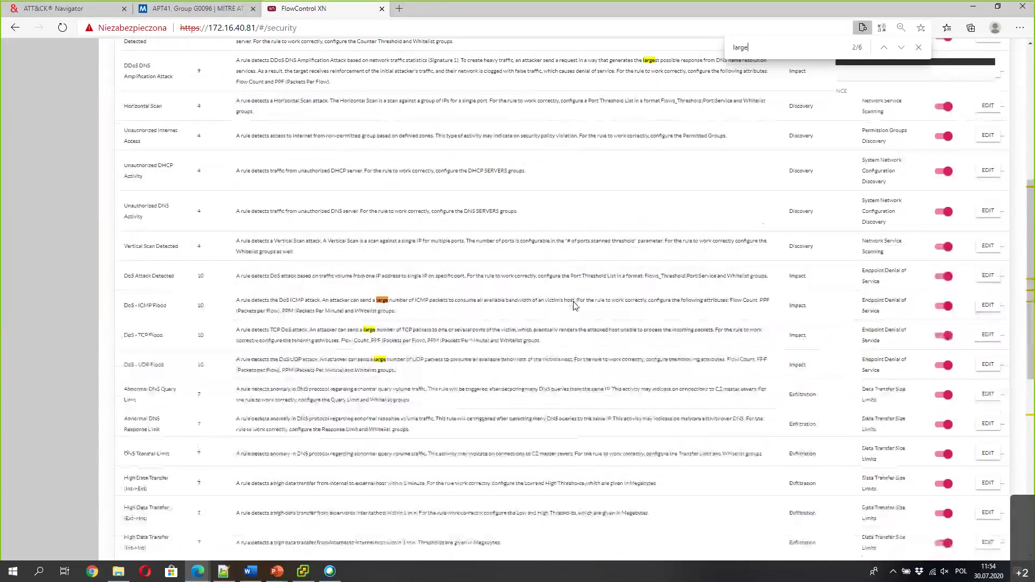
scroll(169, 140, up, 5)
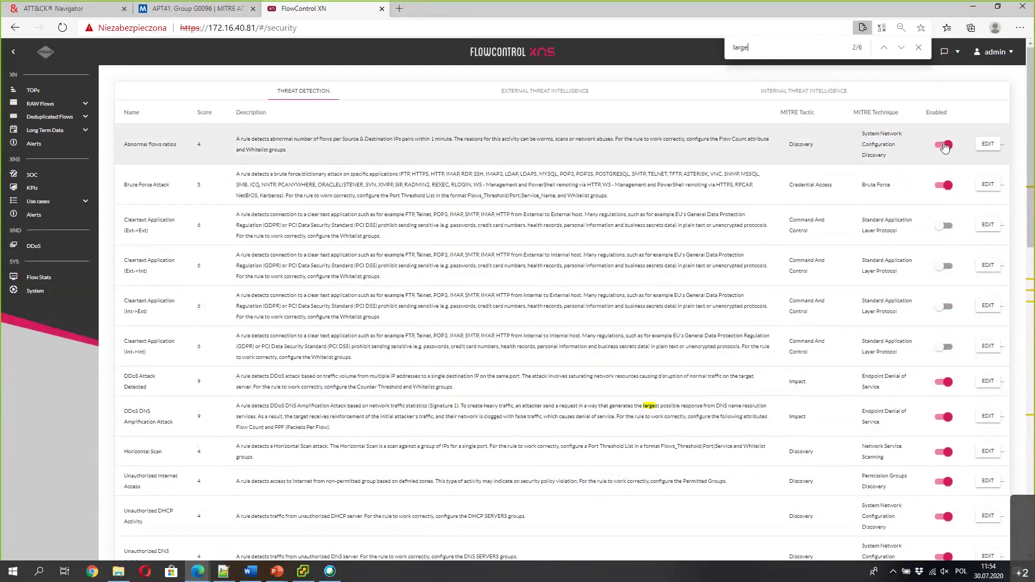
Step: Examine the flow count setting of the Abnormal flows ratios rule and close the configuration without applying changes
click(988, 145)
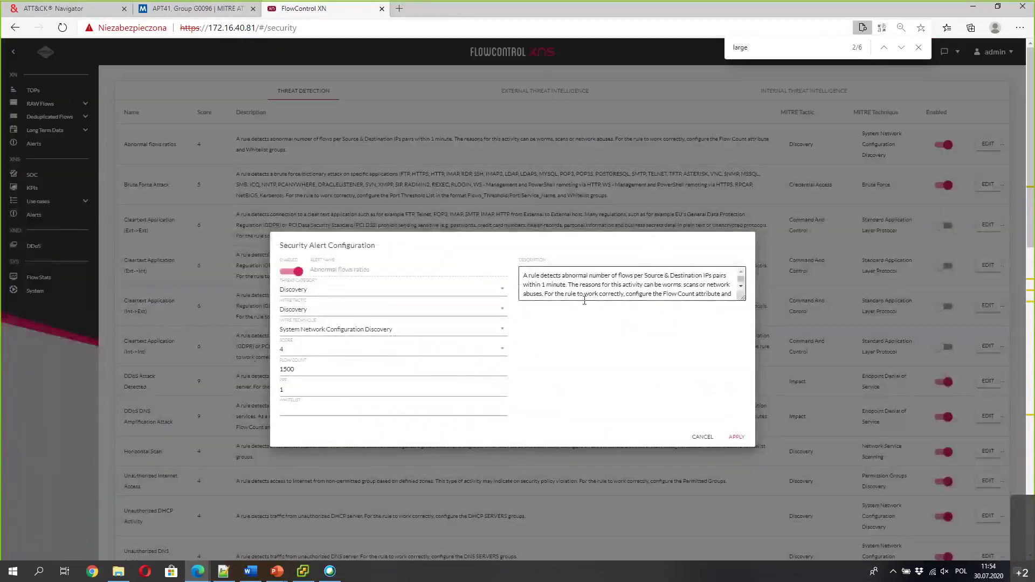
key(ctrl+a)
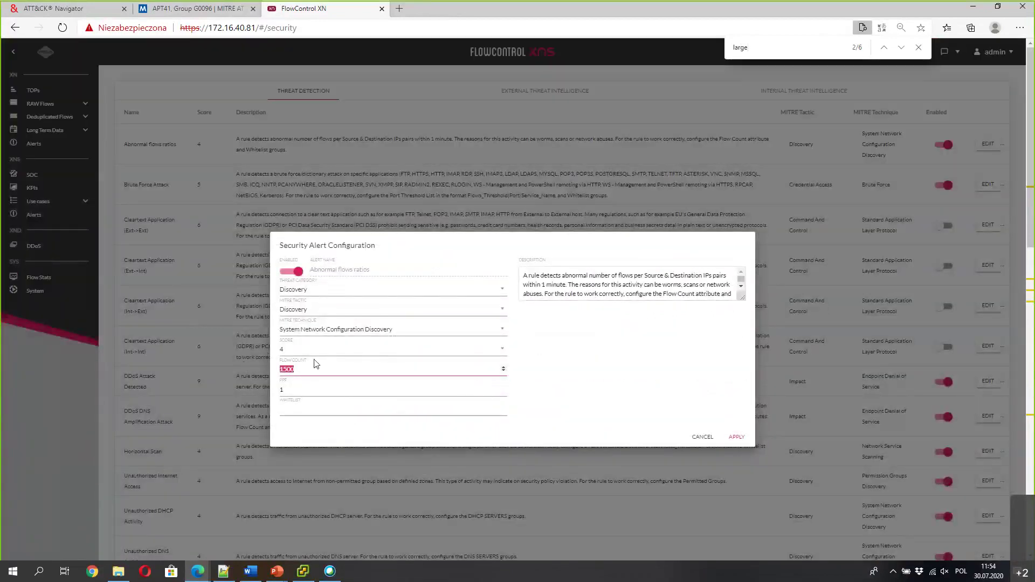
click(696, 437)
Step: Look further down the threat detection rules and search the page for "wl"
scroll(355, 341, down, 7)
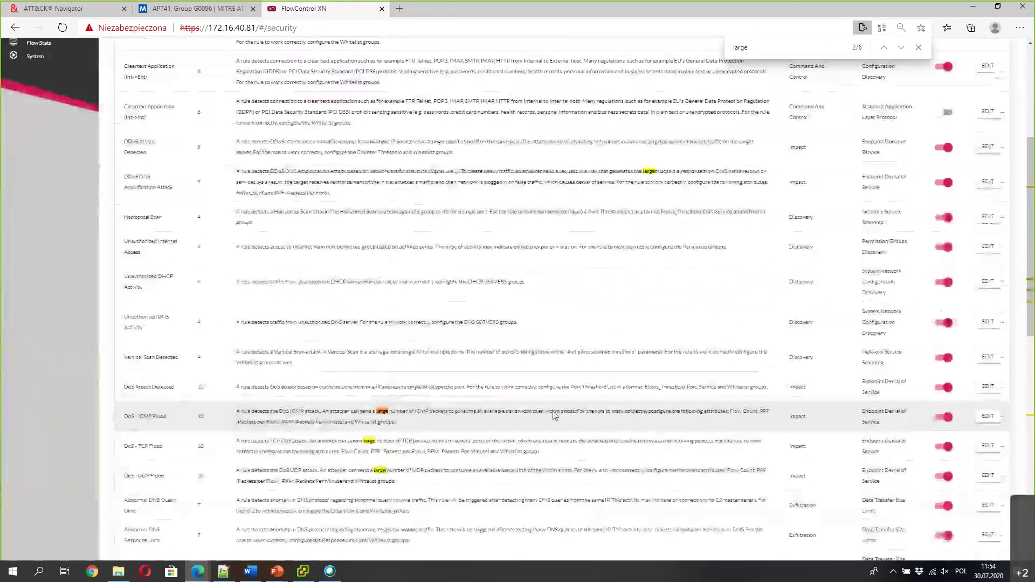
scroll(355, 340, down, 3)
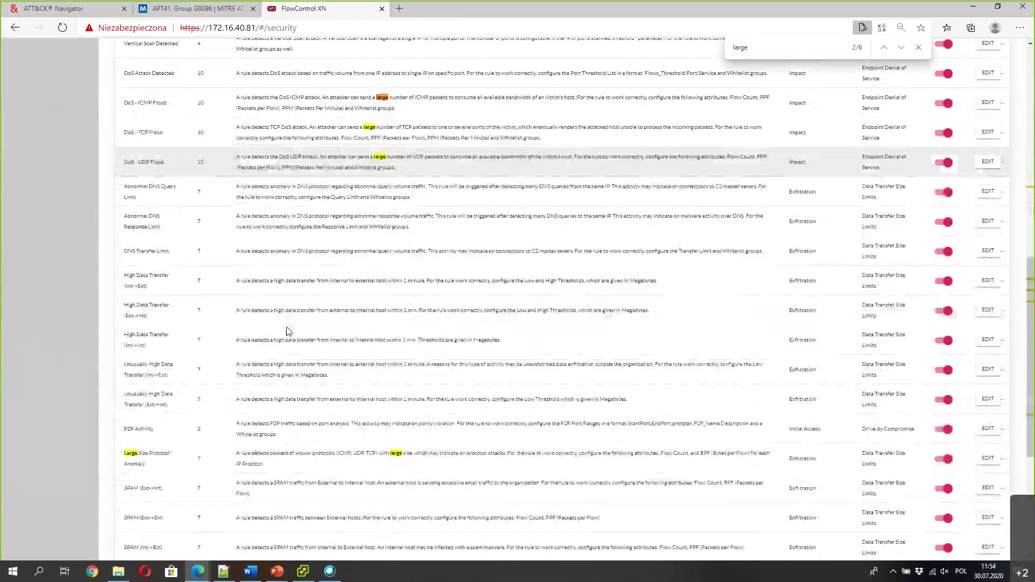
scroll(423, 356, down, 5)
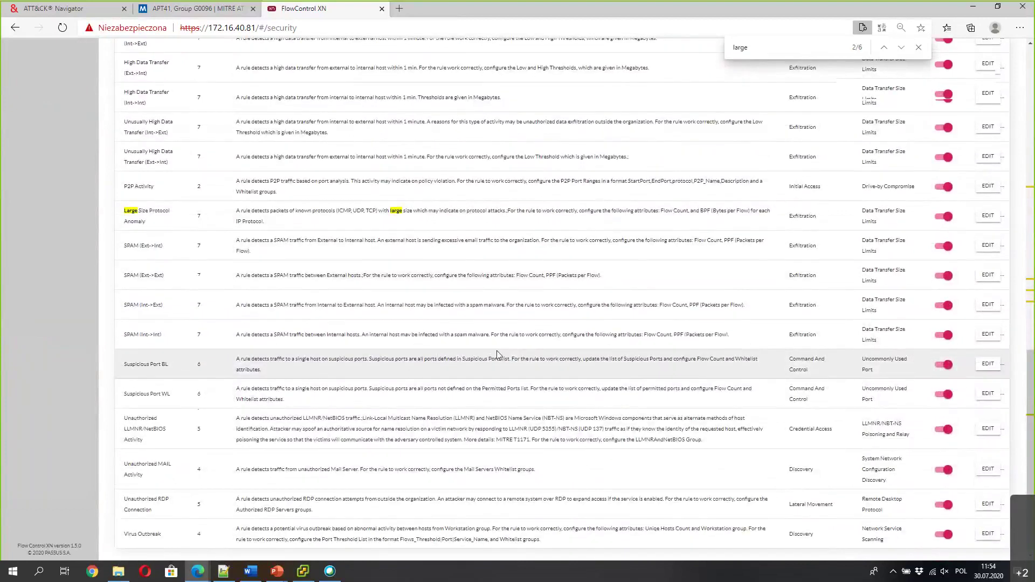
scroll(547, 329, up, 3)
key(ctrl+f)
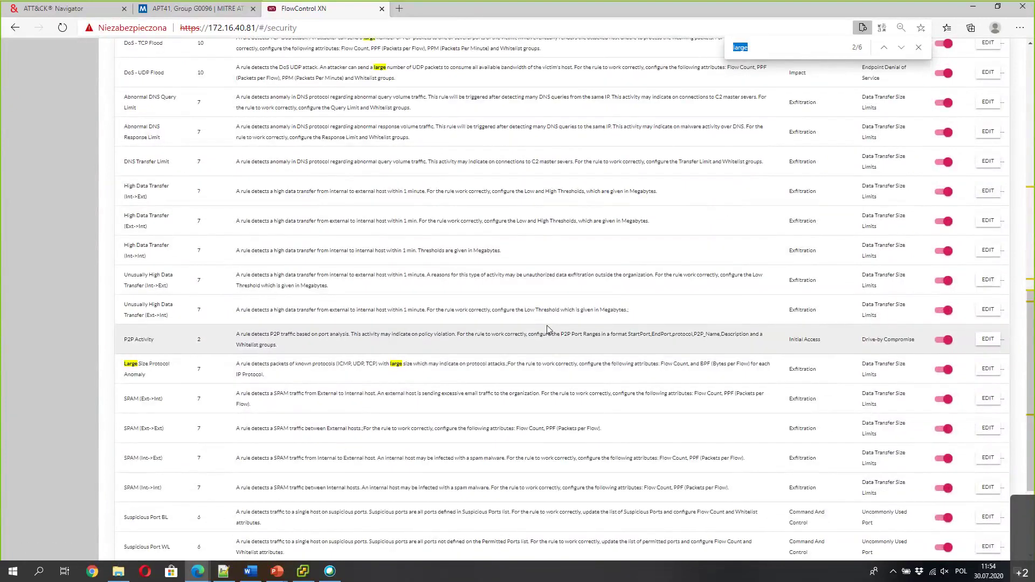
text(wl)
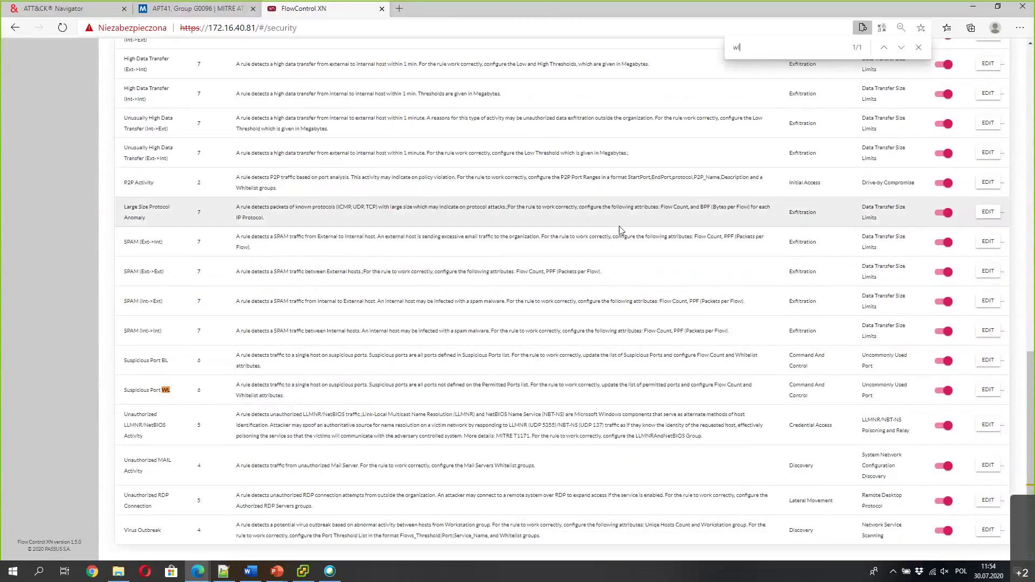
Step: Open the Suspicious Port BL rule's configuration and read through its suspicious ports list down to the high-numbered ports
click(987, 360)
scroll(599, 313, down, 4)
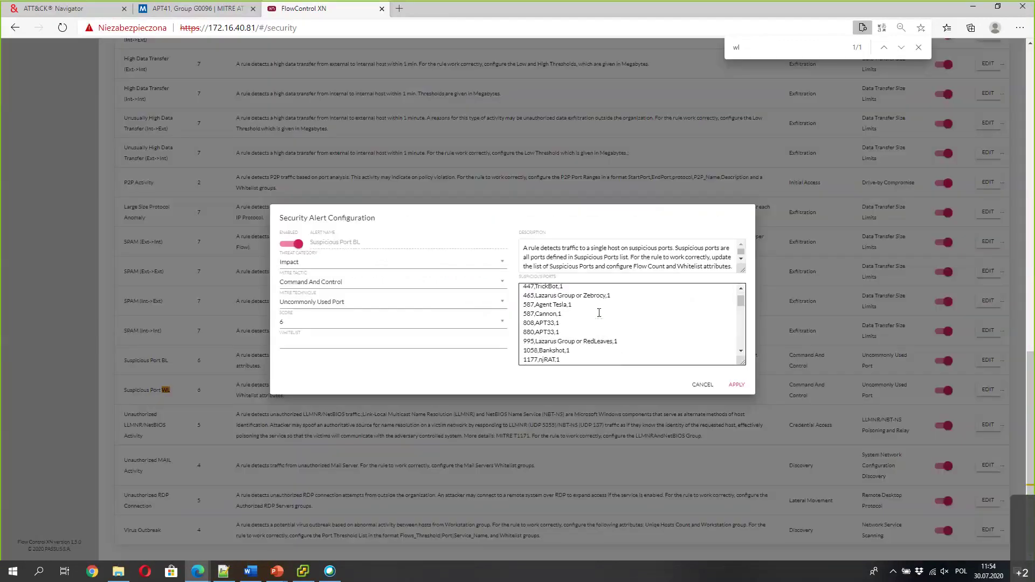
scroll(593, 310, up, 1)
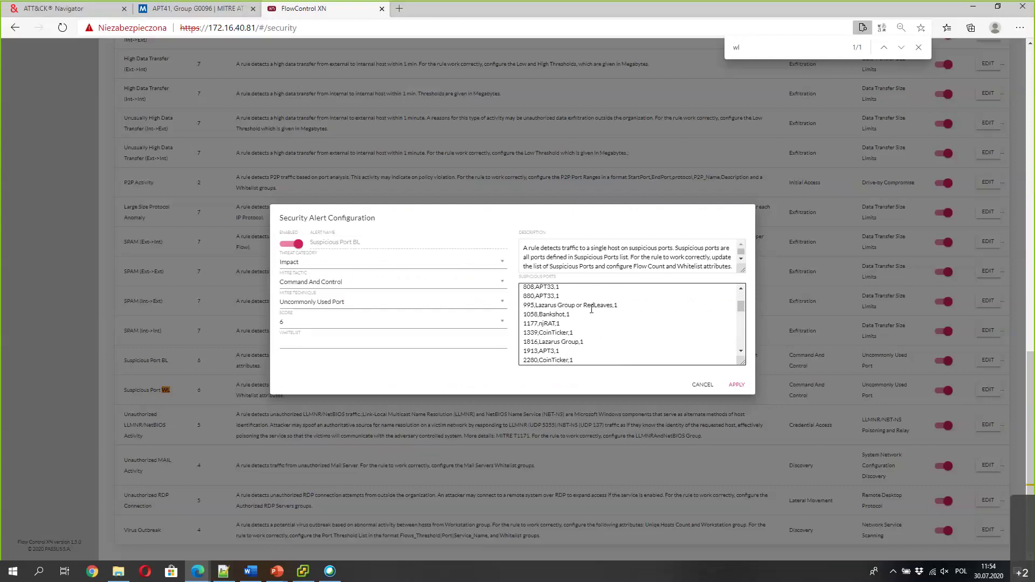
scroll(577, 307, down, 4)
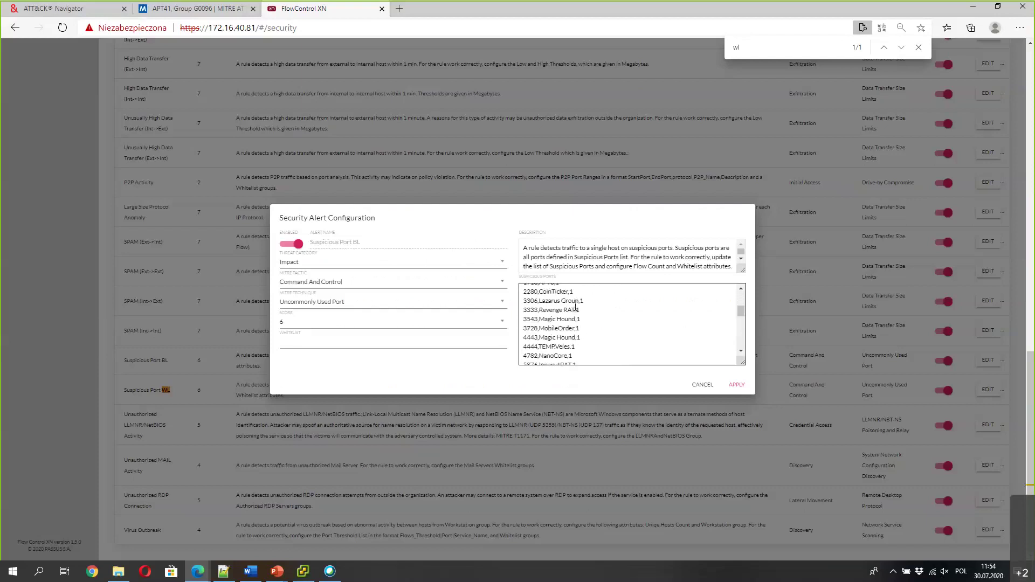
scroll(575, 306, down, 1)
scroll(574, 307, down, 1)
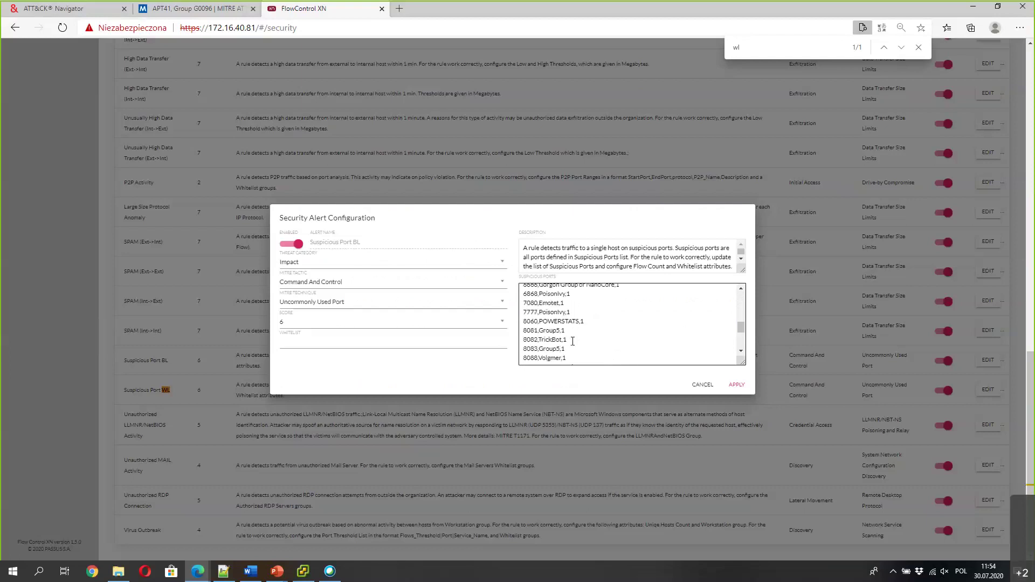
scroll(593, 351, down, 3)
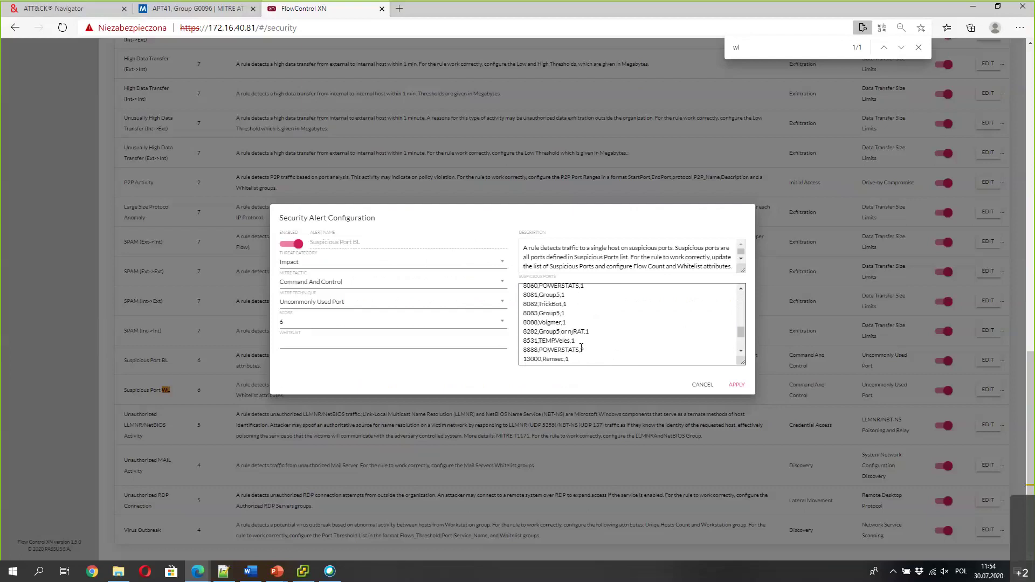
scroll(580, 346, down, 1)
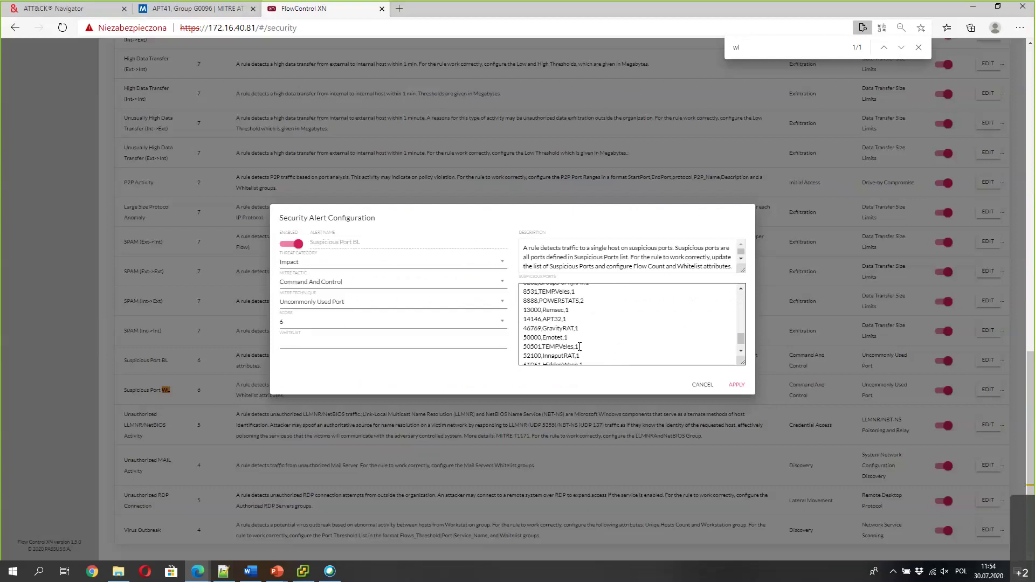
scroll(580, 346, down, 1)
Step: Recheck the Suspicious Port BL port list, highlighting the entries from 7777,PoisonIvy onward, and close the configuration without applying changes
scroll(579, 346, up, 6)
drag(565, 325, 521, 306)
scroll(593, 335, up, 5)
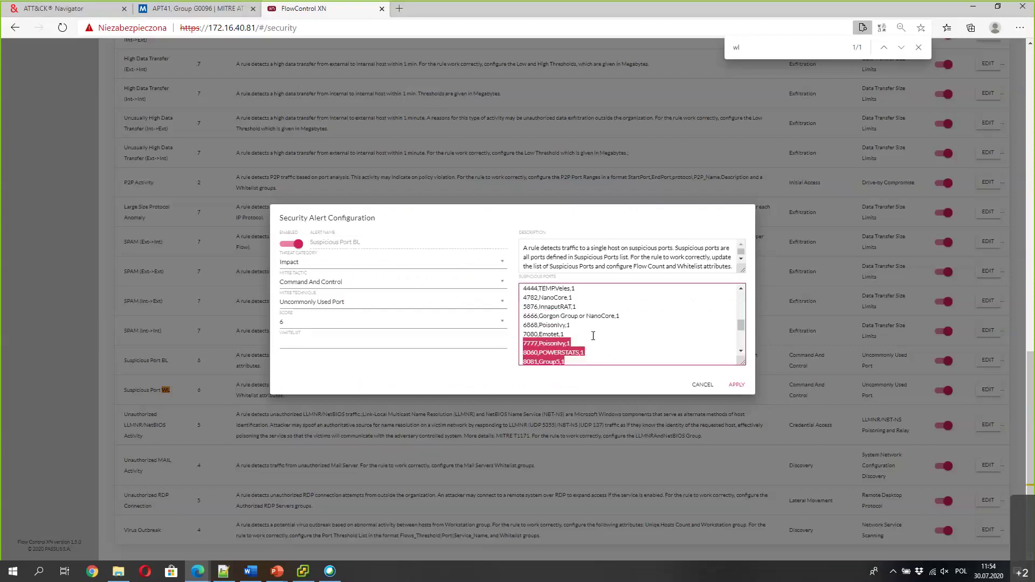
scroll(585, 332, up, 5)
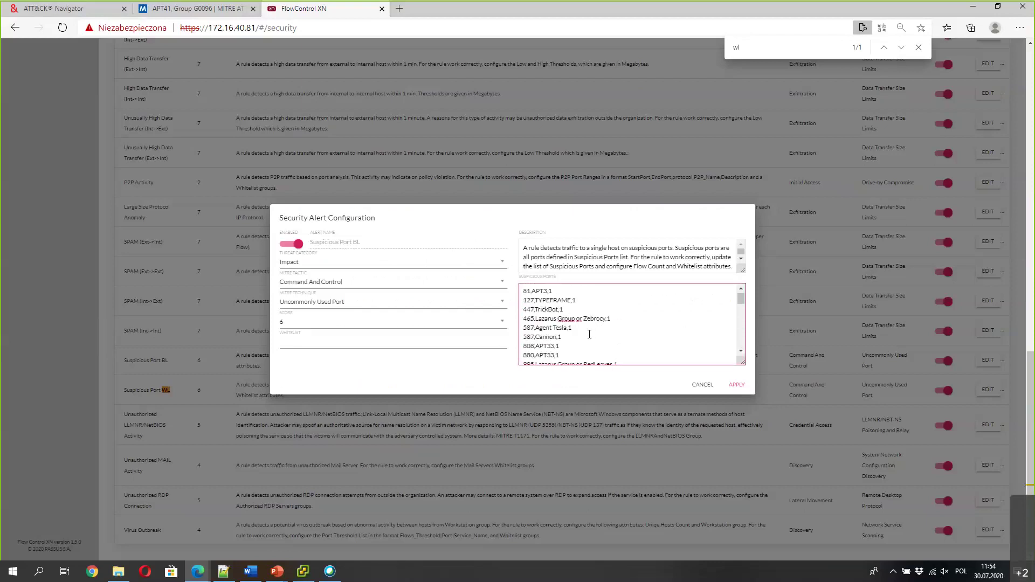
scroll(579, 329, down, 6)
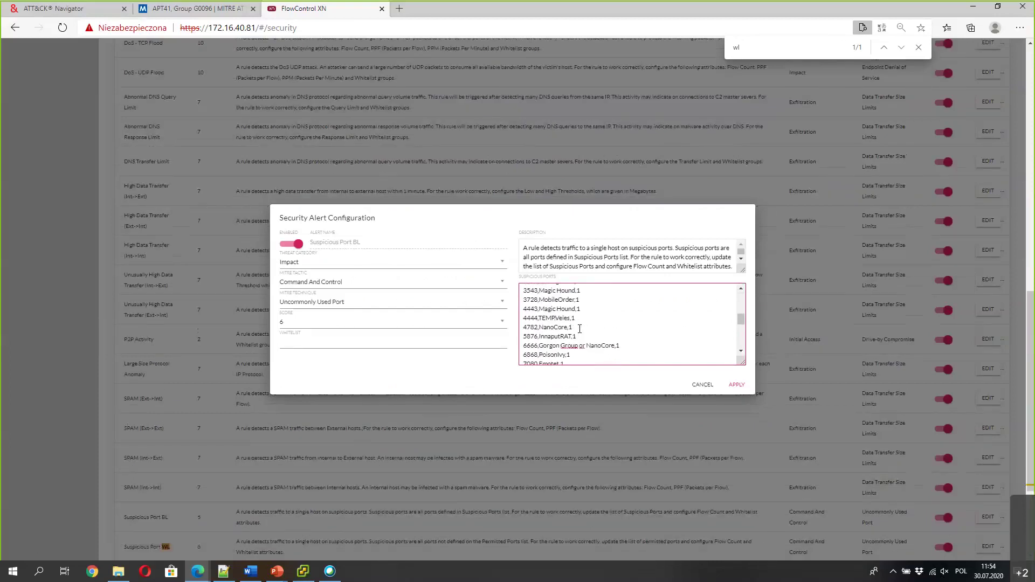
drag(557, 322, 701, 380)
click(702, 384)
Step: Open the Suspicious Port WL rule's configuration and examine its permitted ports list through to the last entry
scroll(597, 349, down, 3)
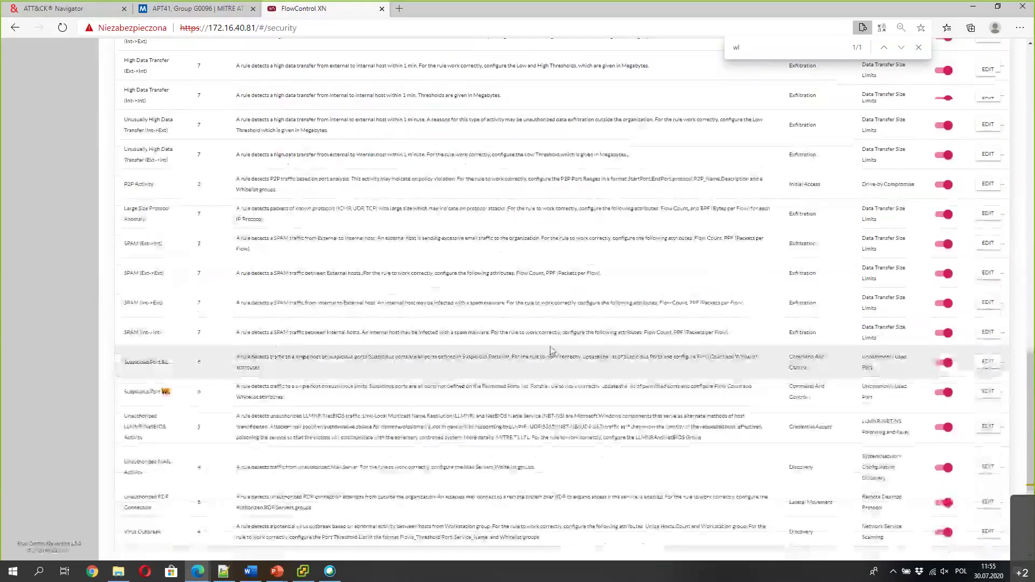
click(987, 390)
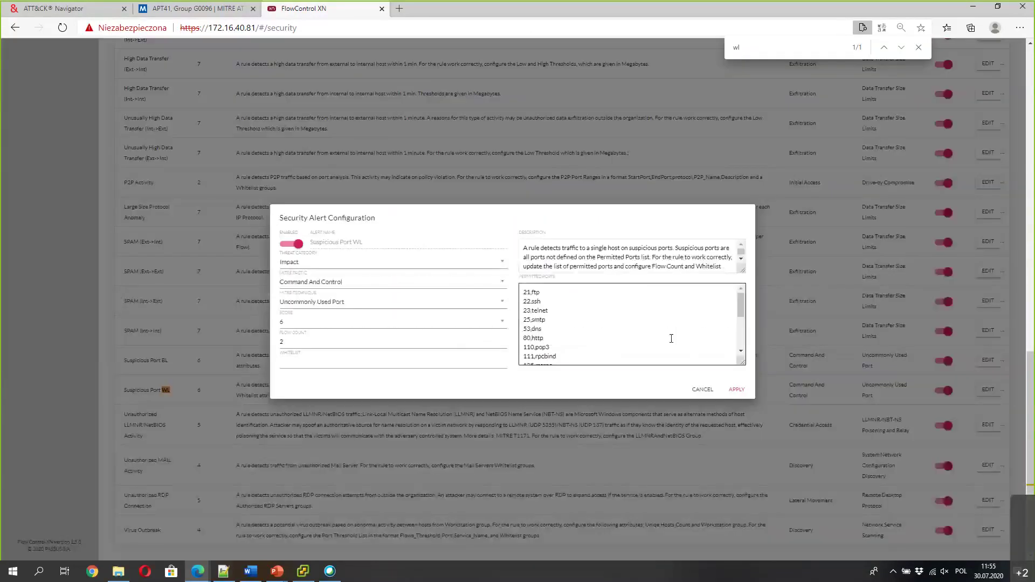
scroll(577, 317, down, 3)
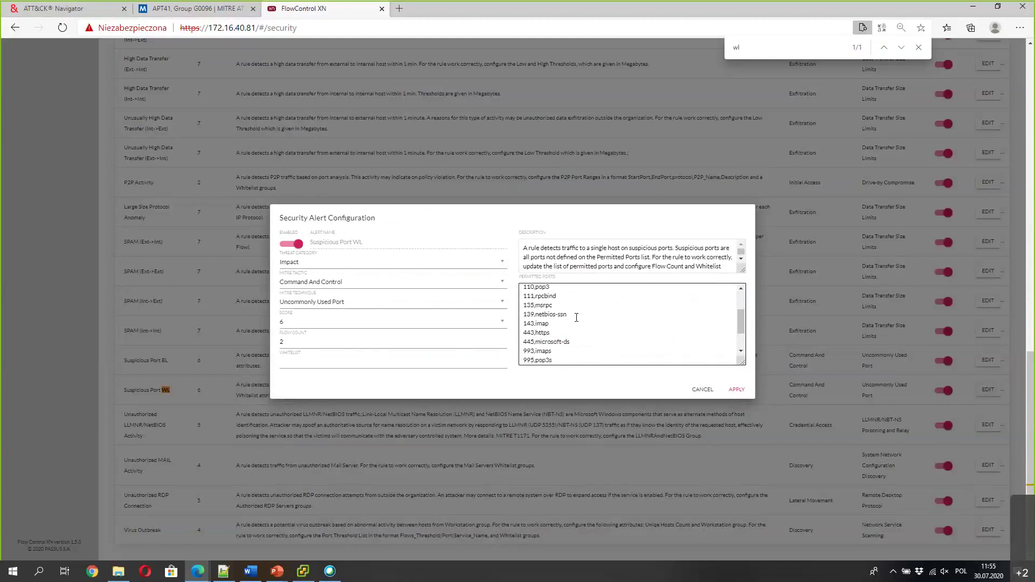
scroll(599, 316, up, 1)
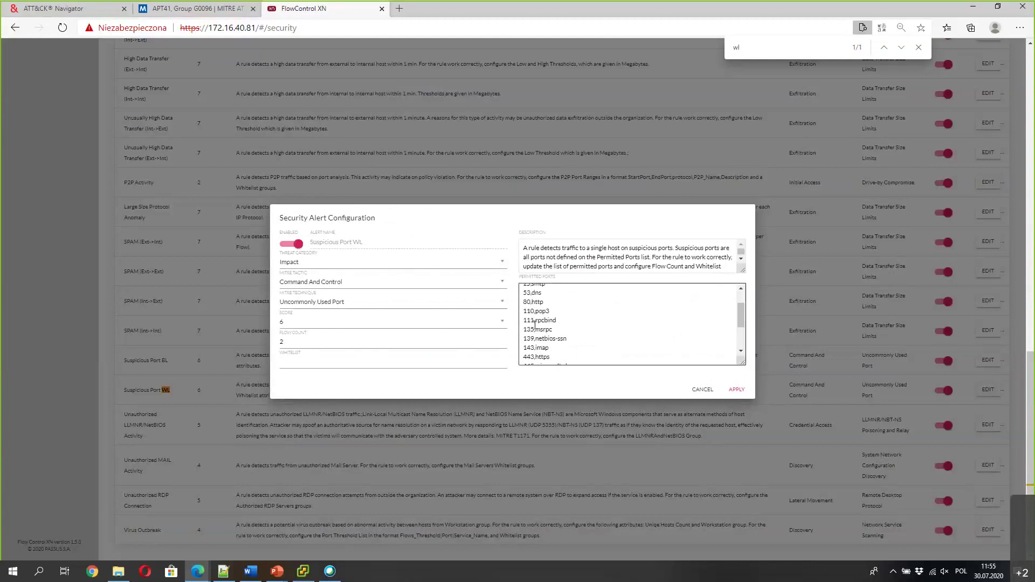
scroll(578, 324, down, 2)
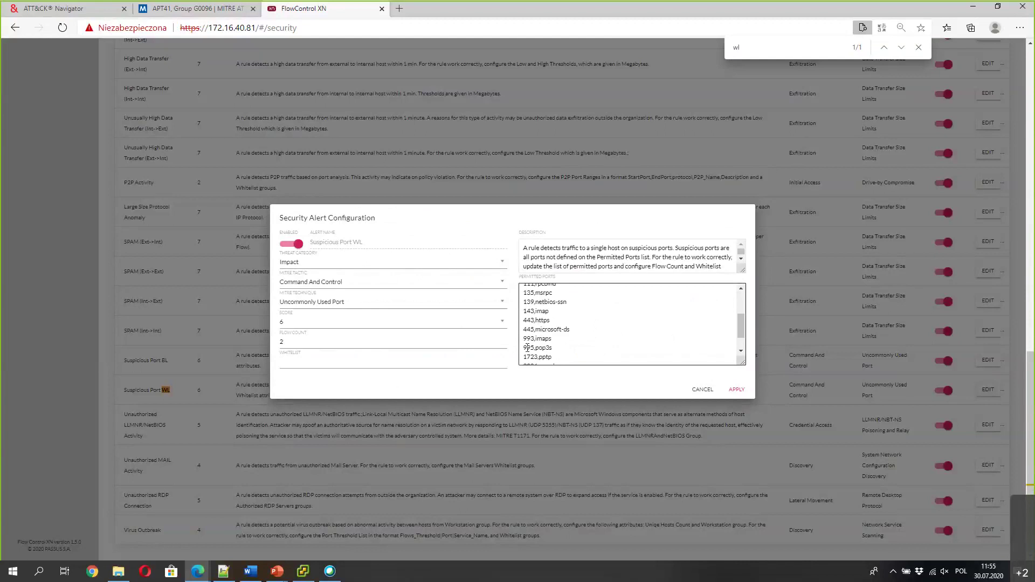
scroll(546, 348, down, 2)
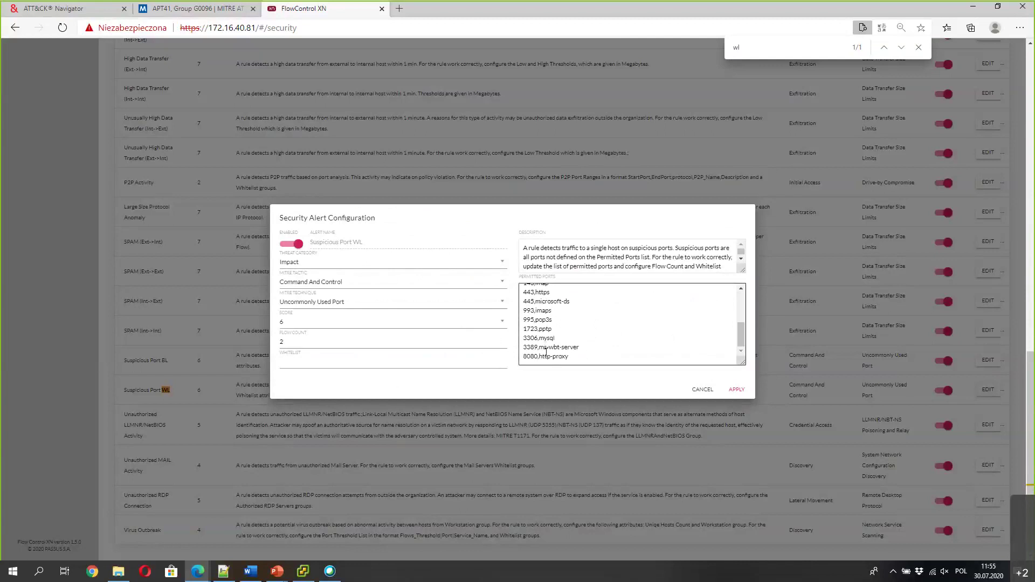
Step: Add LAB, SecurityLAB and one more group to the Suspicious Port WL rule's whitelist and apply the configuration
click(337, 362)
click(316, 404)
click(351, 362)
click(325, 421)
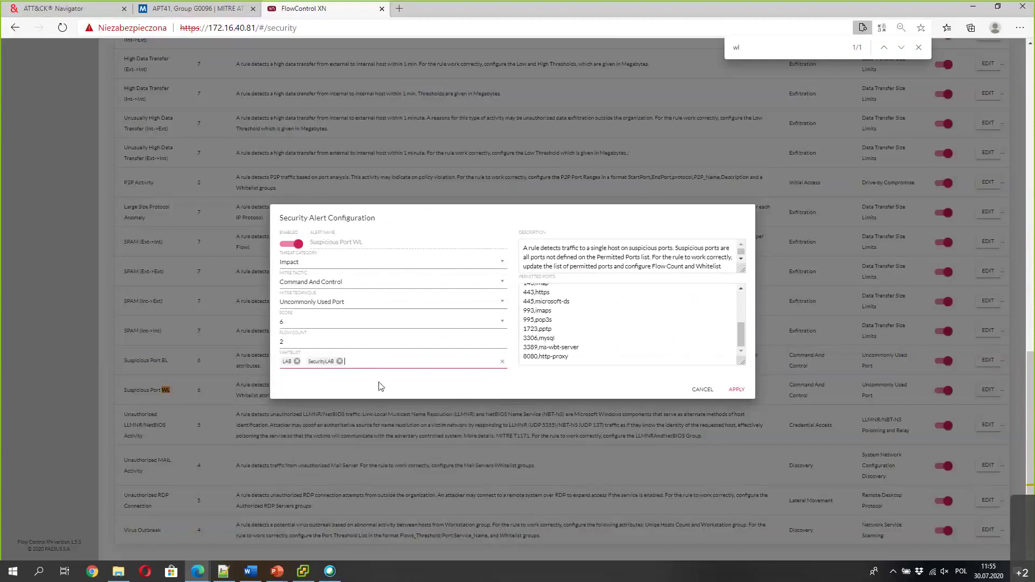
click(383, 361)
click(333, 434)
click(737, 389)
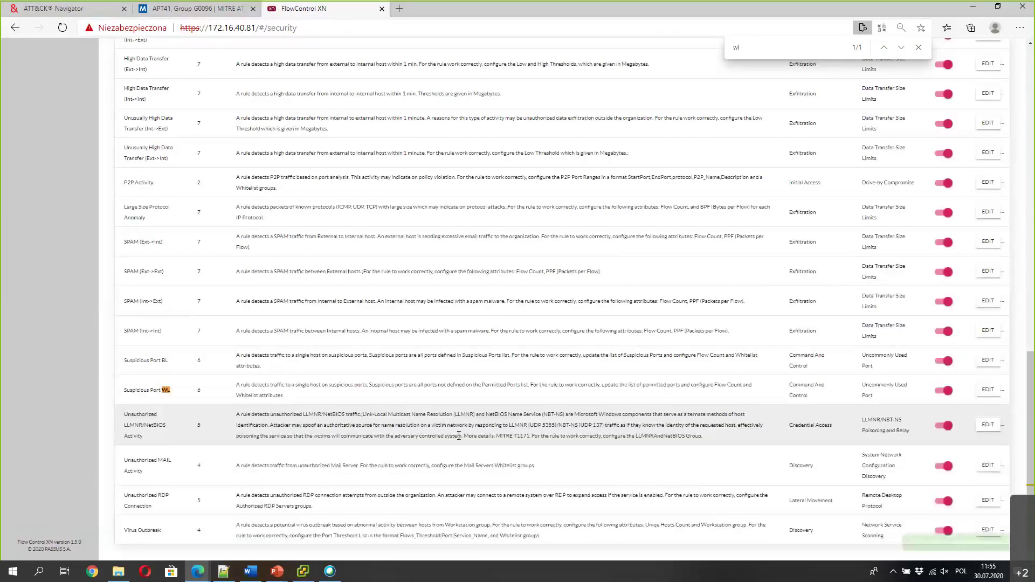
Step: Examine the Horizontal Scan rule's whitelist and port threshold list, and close the configuration without applying changes
scroll(566, 464, up, 4)
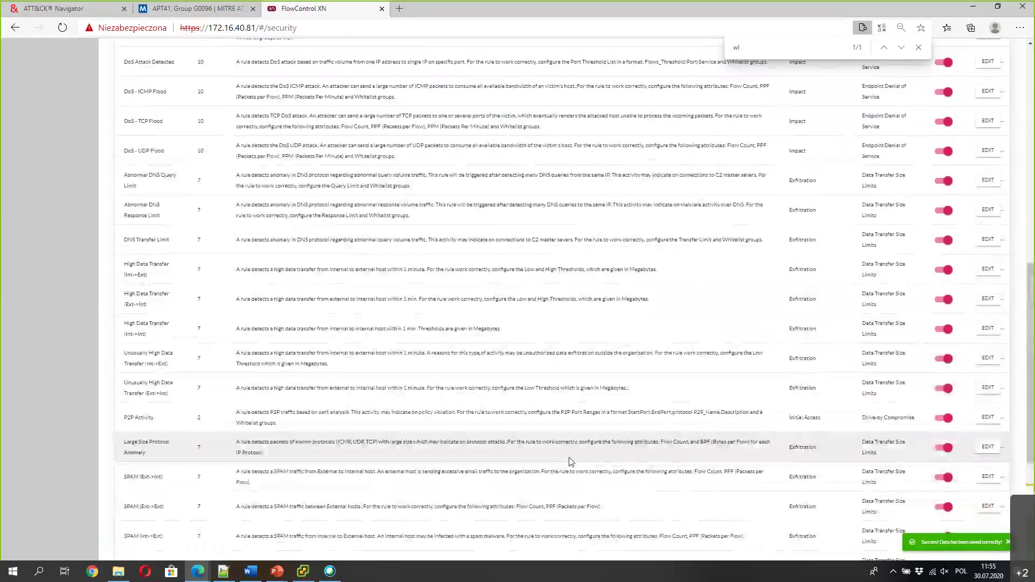
scroll(570, 462, up, 6)
scroll(360, 423, up, 2)
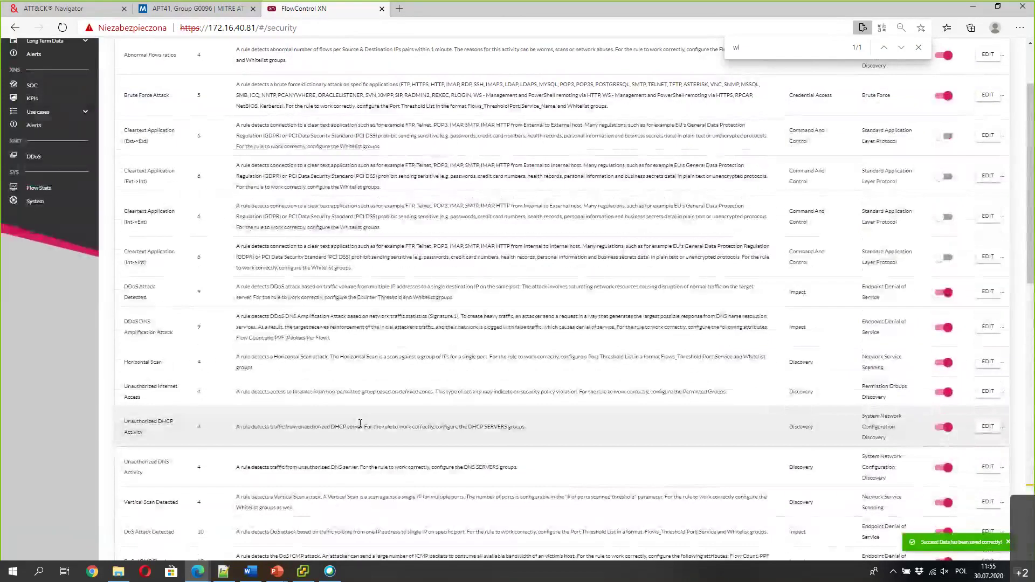
click(988, 362)
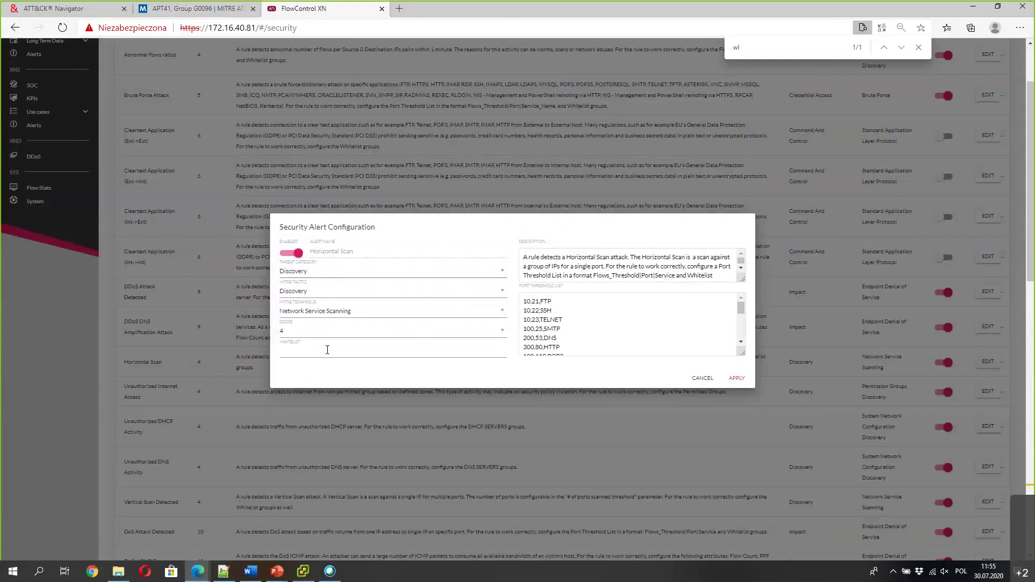
click(327, 350)
click(674, 365)
click(700, 378)
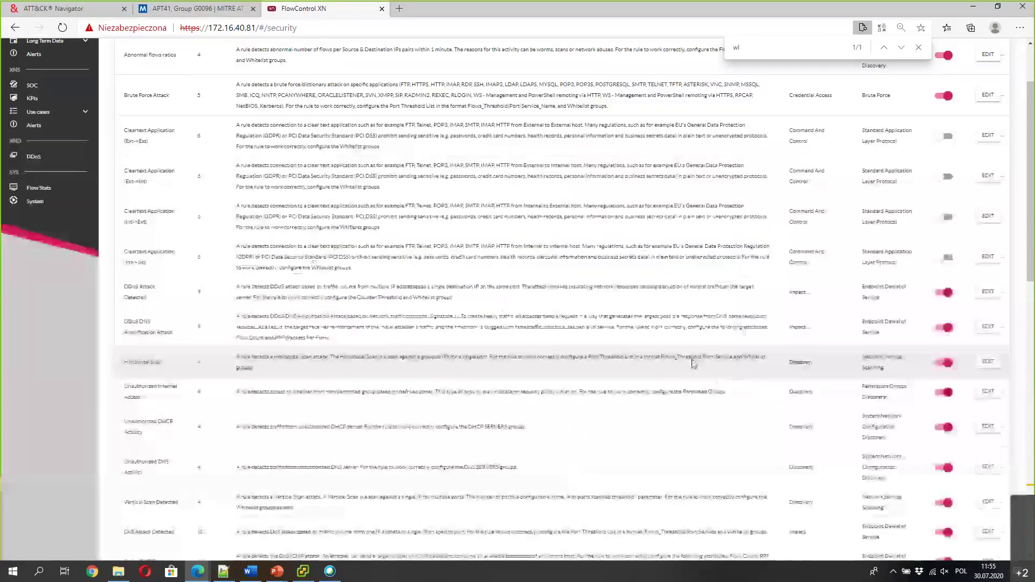